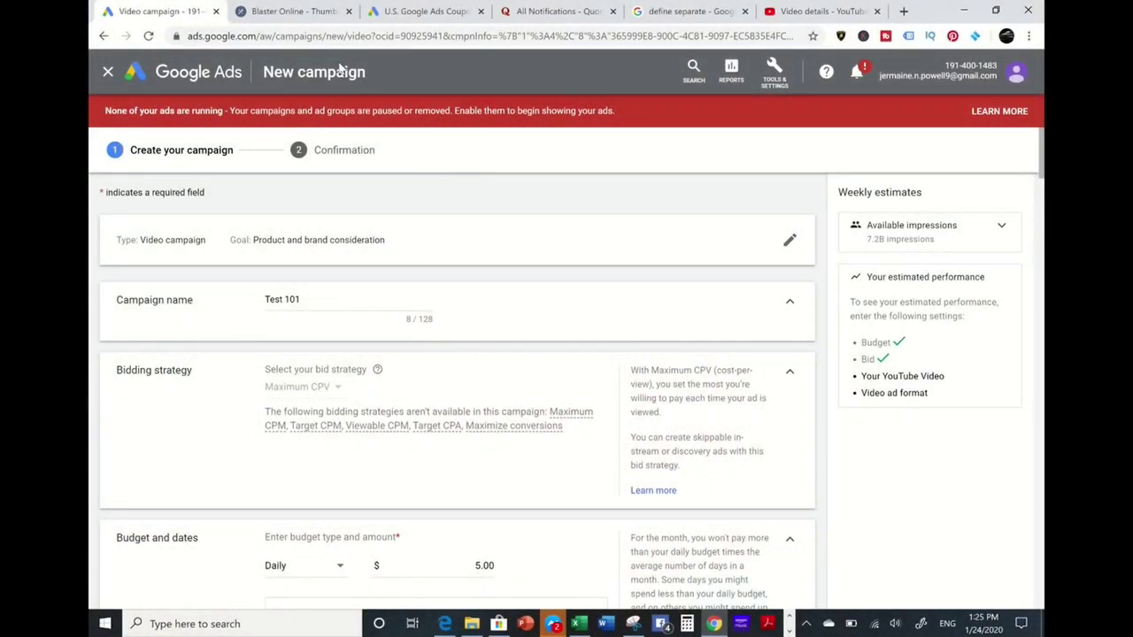
# View the Google Ads coupon offer page, and return to the campaign setup page.
pyautogui.click(403, 11)
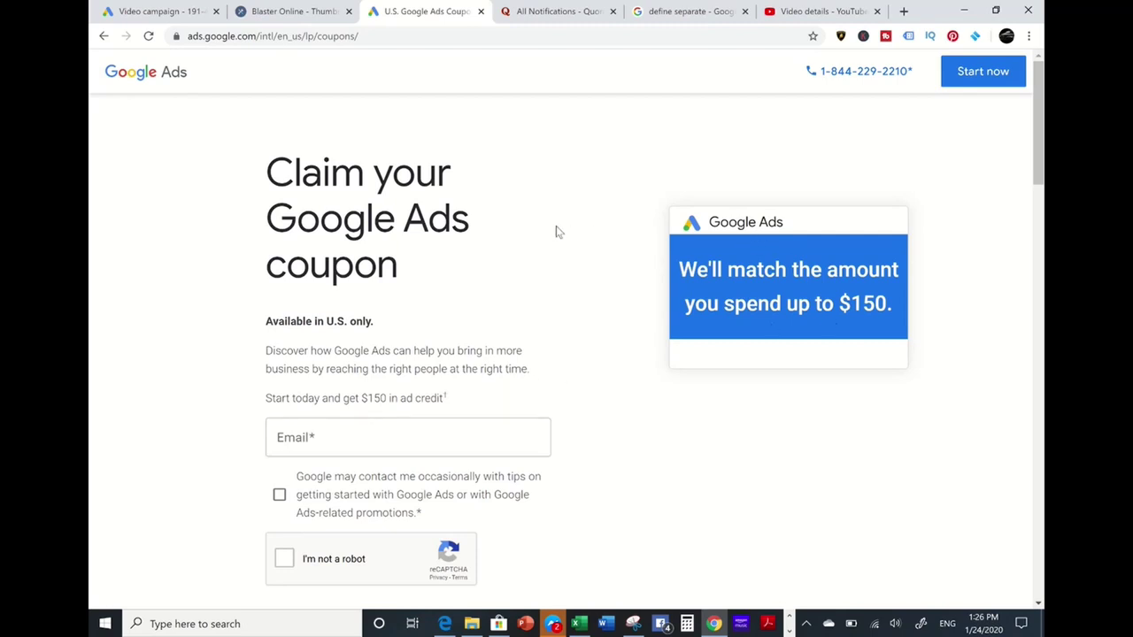
pyautogui.click(163, 17)
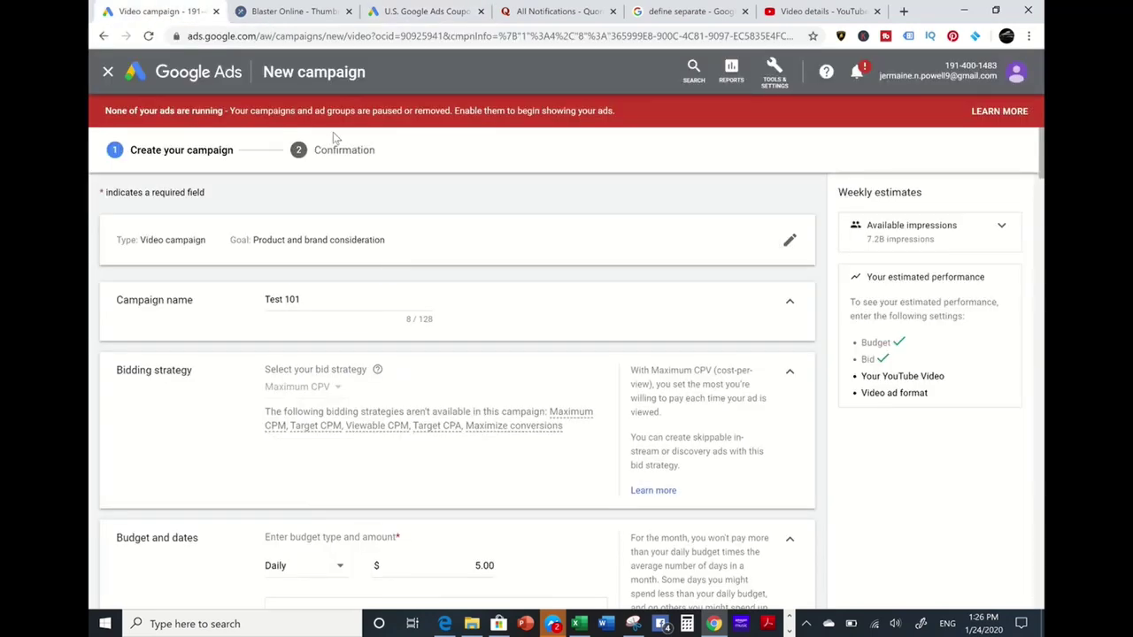
# Leave the unsaved campaign draft and start creating a new campaign from the campaigns list.
pyautogui.click(108, 74)
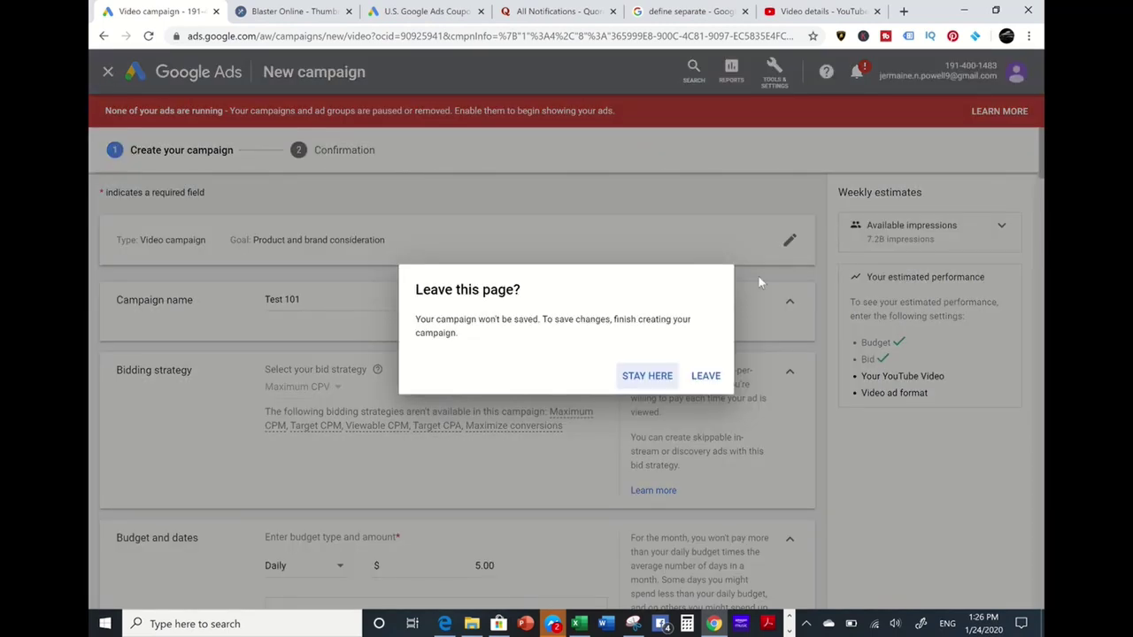
pyautogui.click(717, 381)
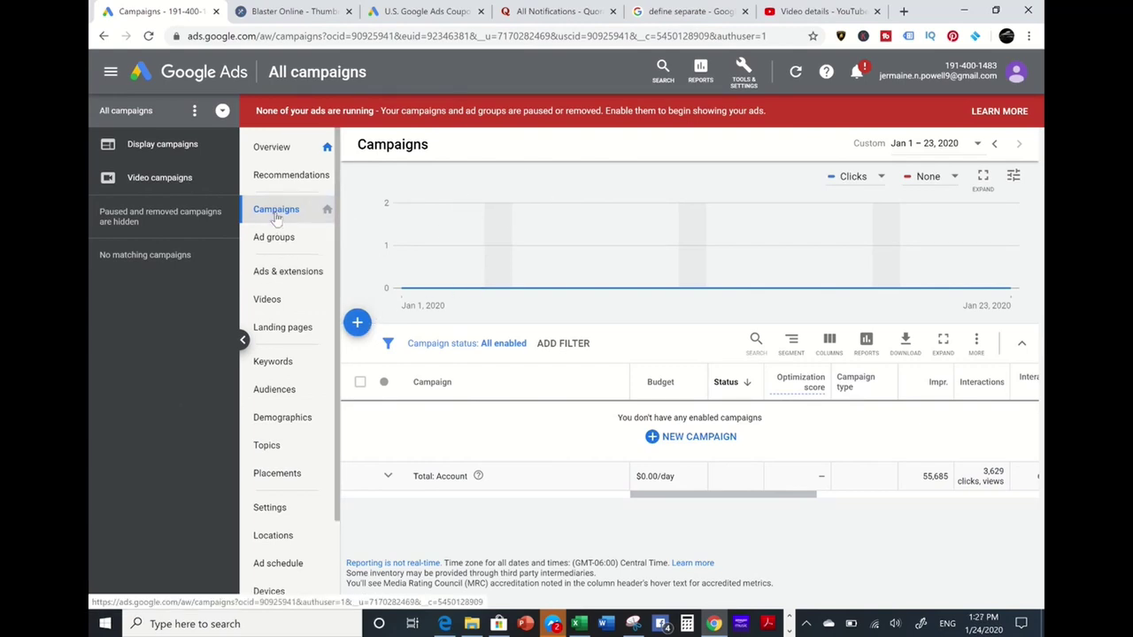
pyautogui.click(361, 328)
pyautogui.click(410, 375)
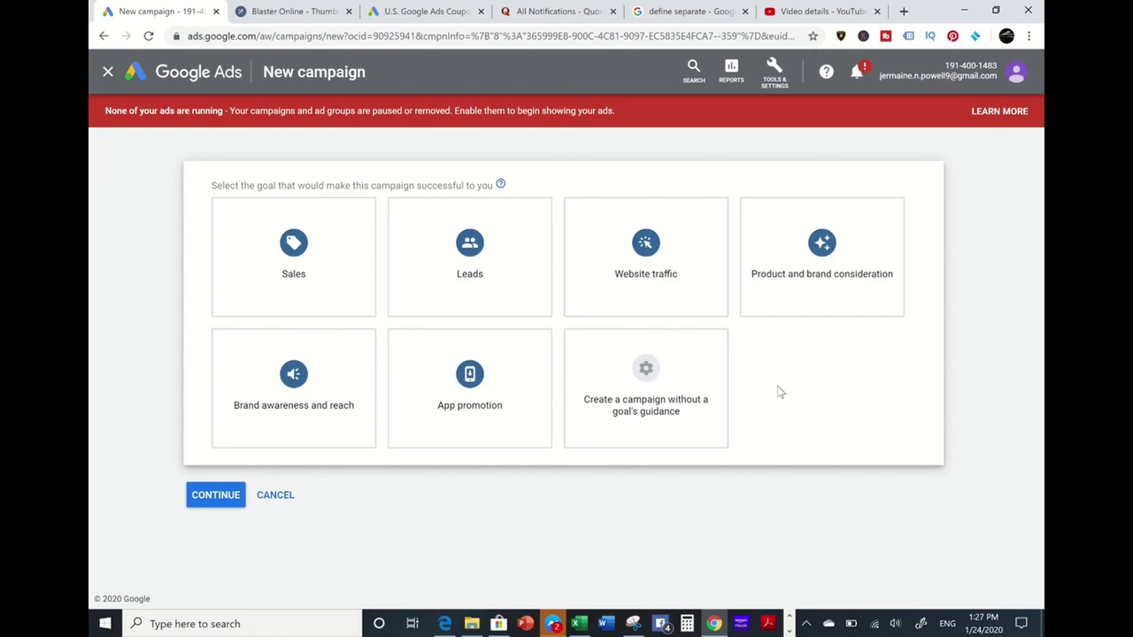
# Choose the Product and brand consideration goal with a Video campaign of the Influence consideration subtype, and continue to the campaign settings.
pyautogui.moveTo(842, 304)
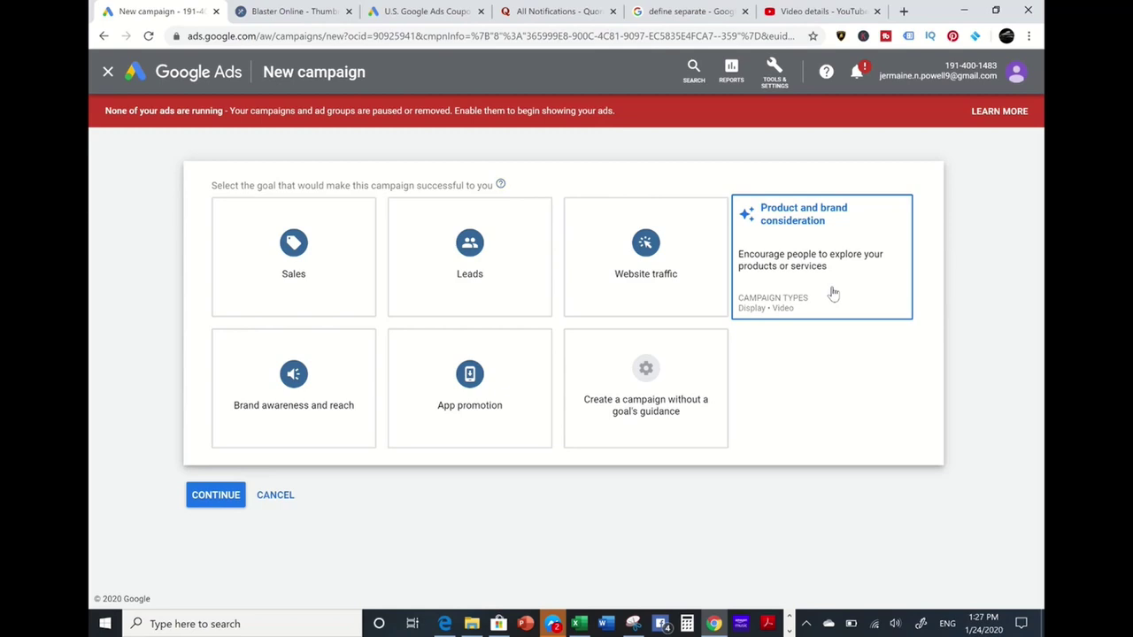
pyautogui.click(833, 294)
pyautogui.moveTo(247, 496)
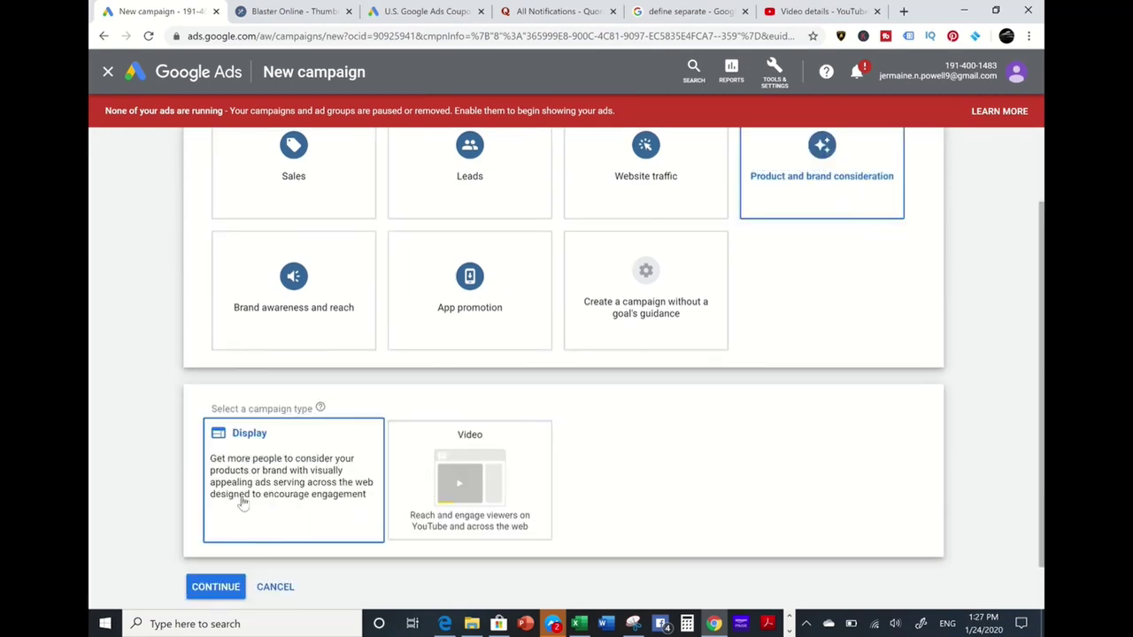
pyautogui.click(475, 466)
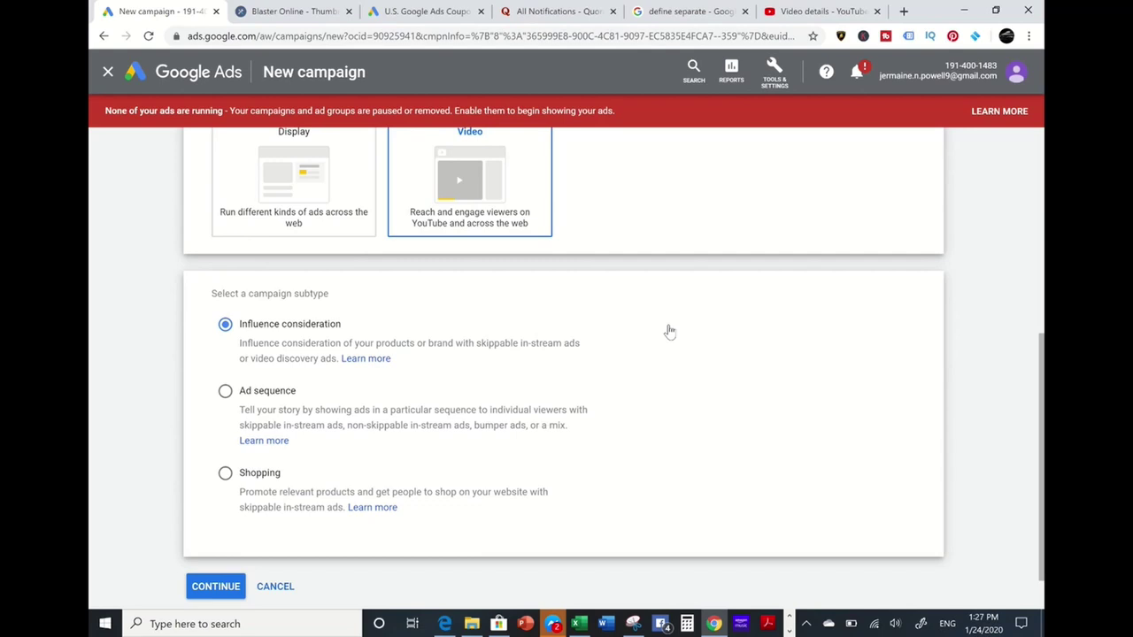
pyautogui.click(217, 589)
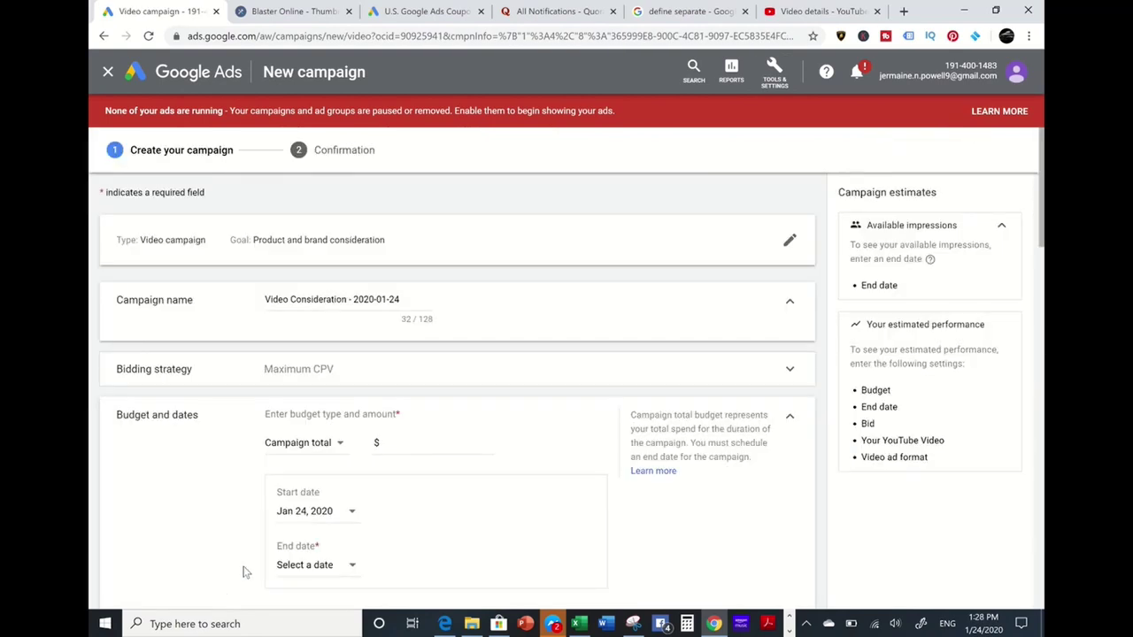
# Replace the default campaign name with "Test 101".
pyautogui.click(421, 295)
pyautogui.press('BackSpace')
pyautogui.press('BackSpace')
pyautogui.press('BackSpace')
pyautogui.press('BackSpace')
pyautogui.press('BackSpace')
pyautogui.press('BackSpace')
pyautogui.press('BackSpace')
pyautogui.press('BackSpace')
pyautogui.press('BackSpace')
pyautogui.press('BackSpace')
pyautogui.press('BackSpace')
pyautogui.press('BackSpace')
pyautogui.press('BackSpace')
pyautogui.press('BackSpace')
pyautogui.press('BackSpace')
pyautogui.press('BackSpace')
pyautogui.press('BackSpace')
pyautogui.press('BackSpace')
pyautogui.press('BackSpace')
pyautogui.press('BackSpace')
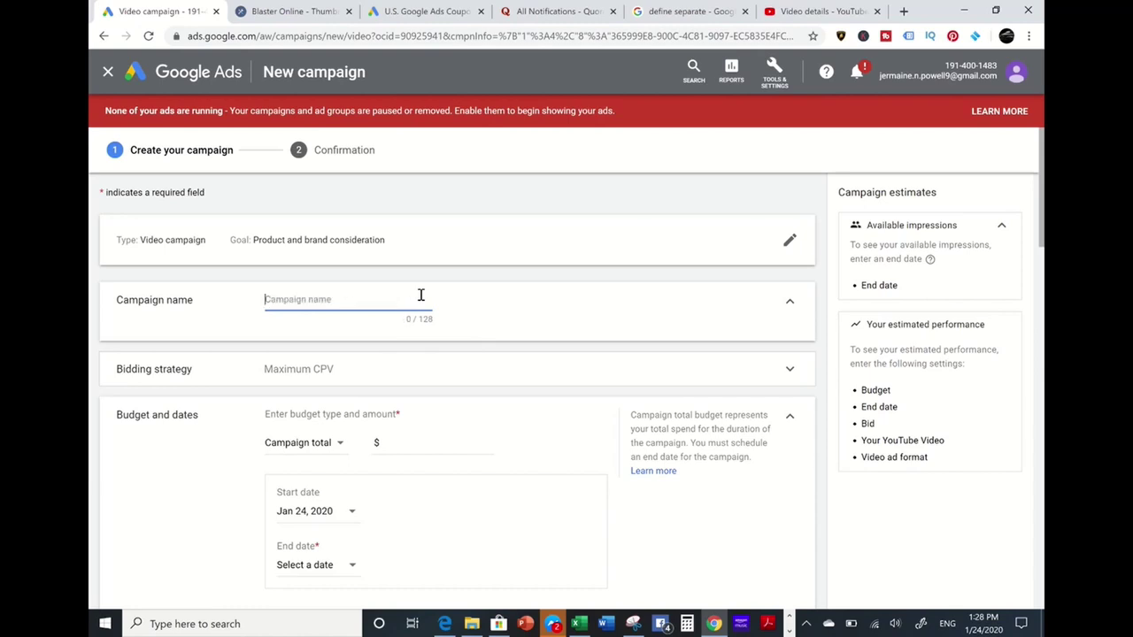
pyautogui.write('Test 101')
# Switch the budget type to Daily and back to Campaign total to compare the two options.
pyautogui.scroll(-2, 416, 446)
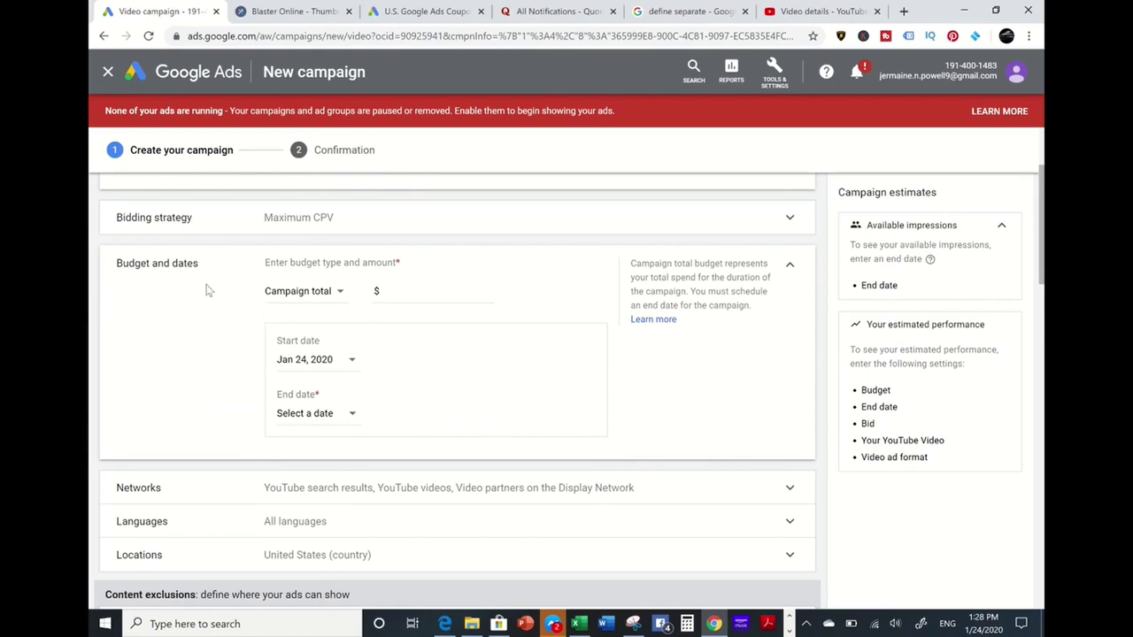
pyautogui.click(337, 300)
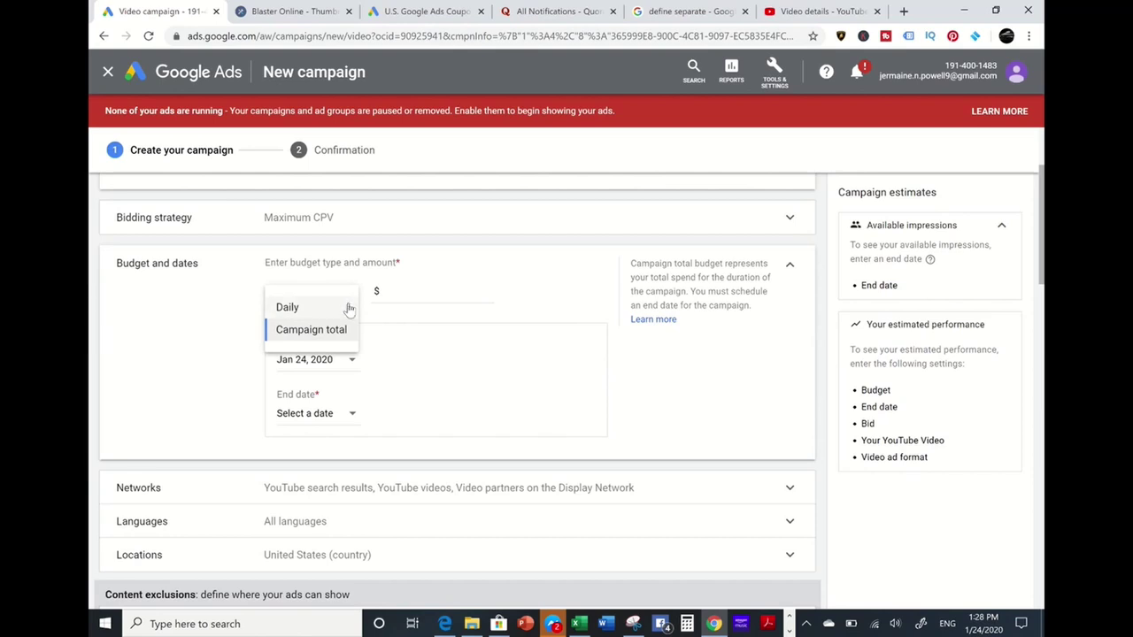
pyautogui.click(310, 310)
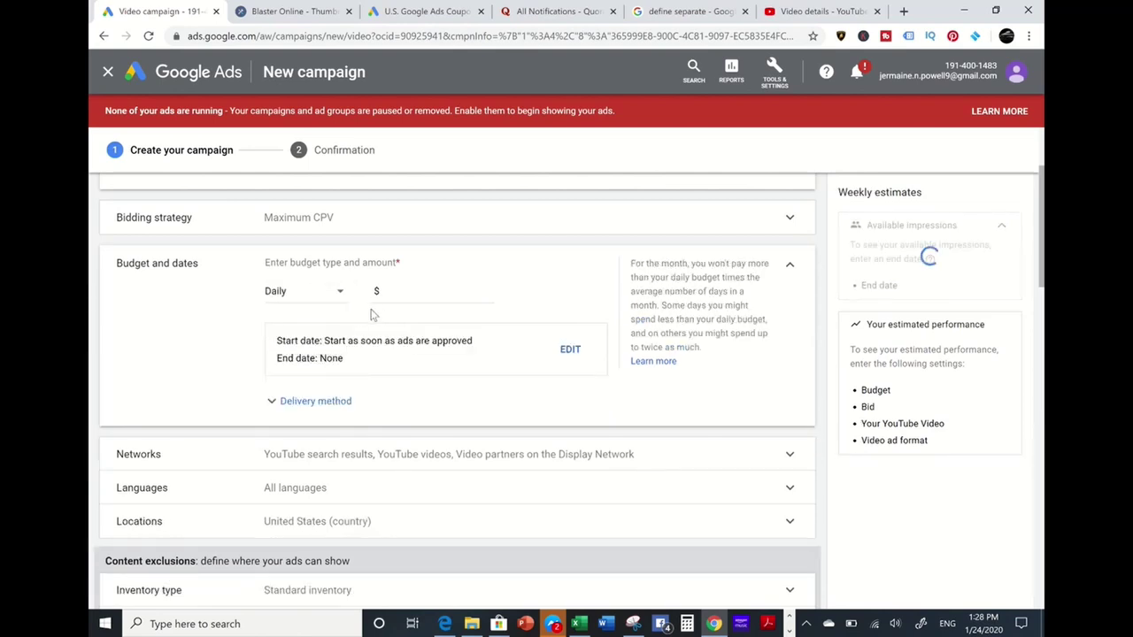
pyautogui.click(339, 301)
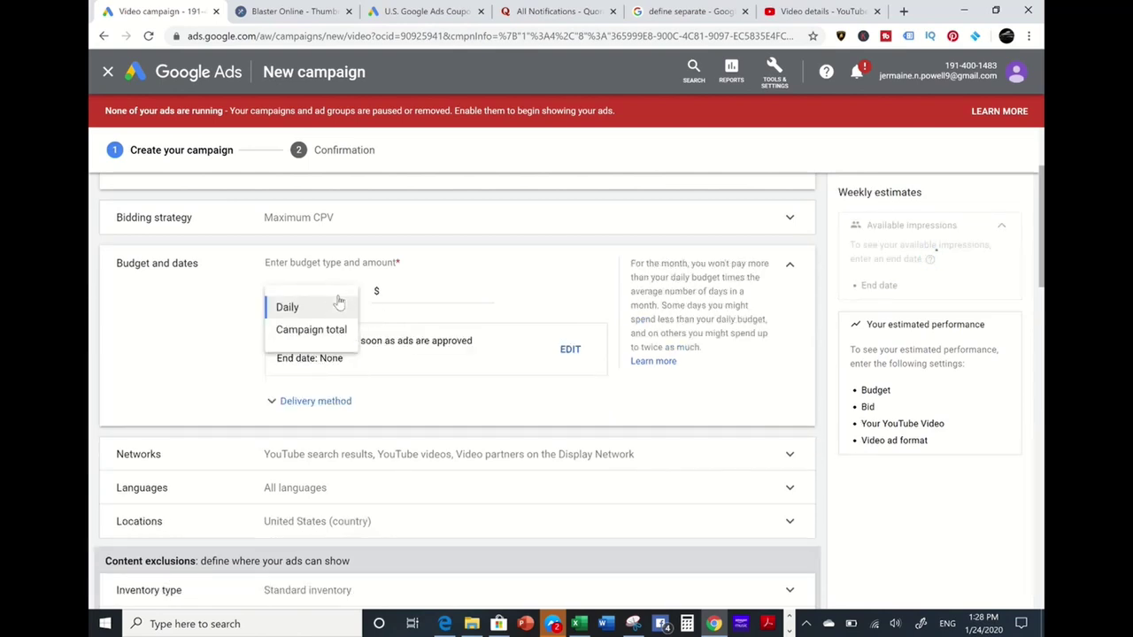
pyautogui.click(330, 330)
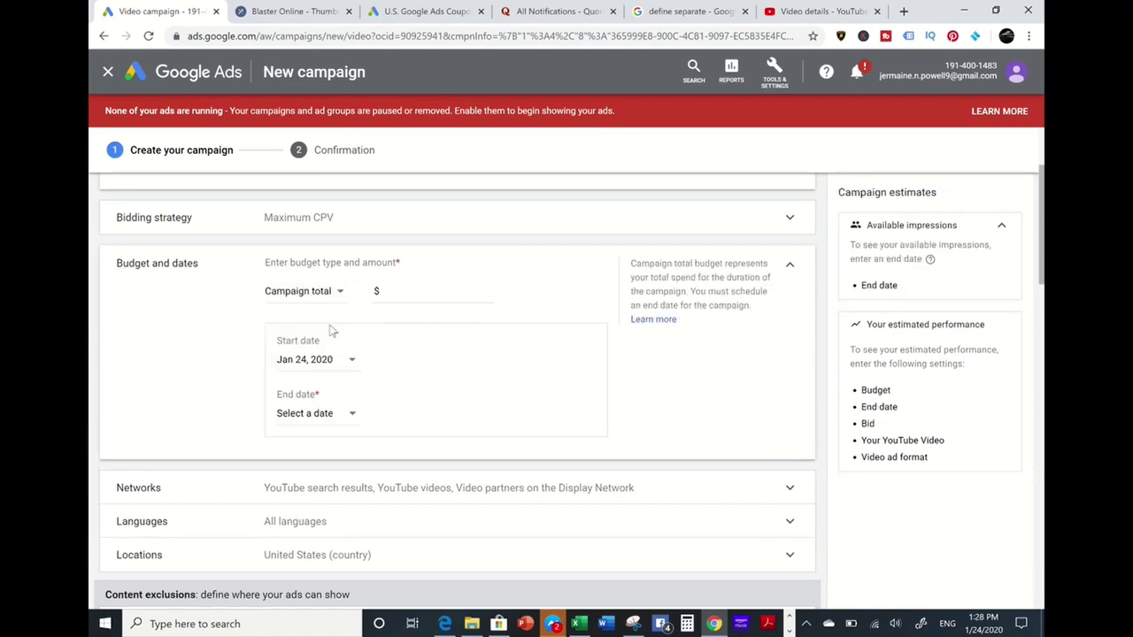
# Set the budget type to Daily with an amount of $5.00.
pyautogui.click(341, 297)
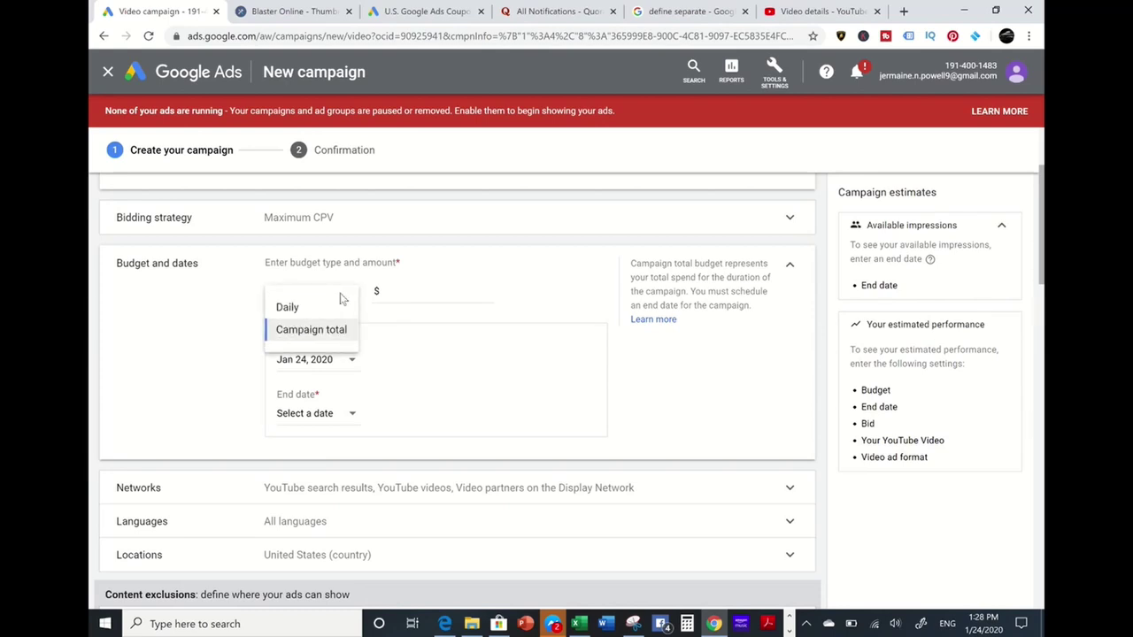
pyautogui.click(313, 308)
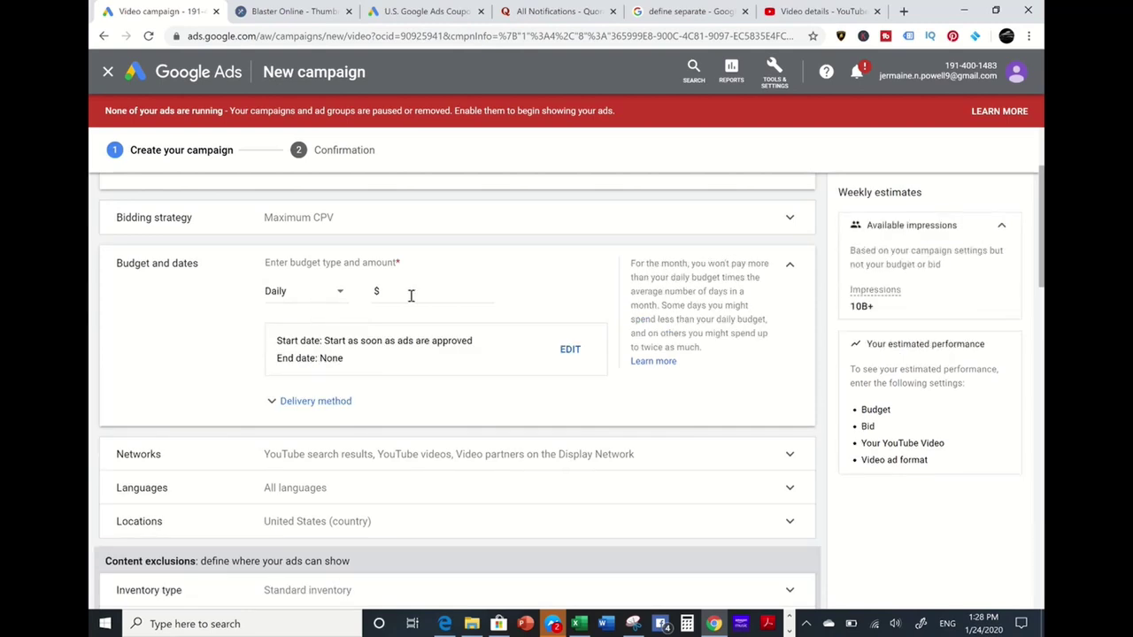
pyautogui.click(431, 292)
pyautogui.write('5.00')
pyautogui.press('Right')
pyautogui.press('Right')
pyautogui.press('Right')
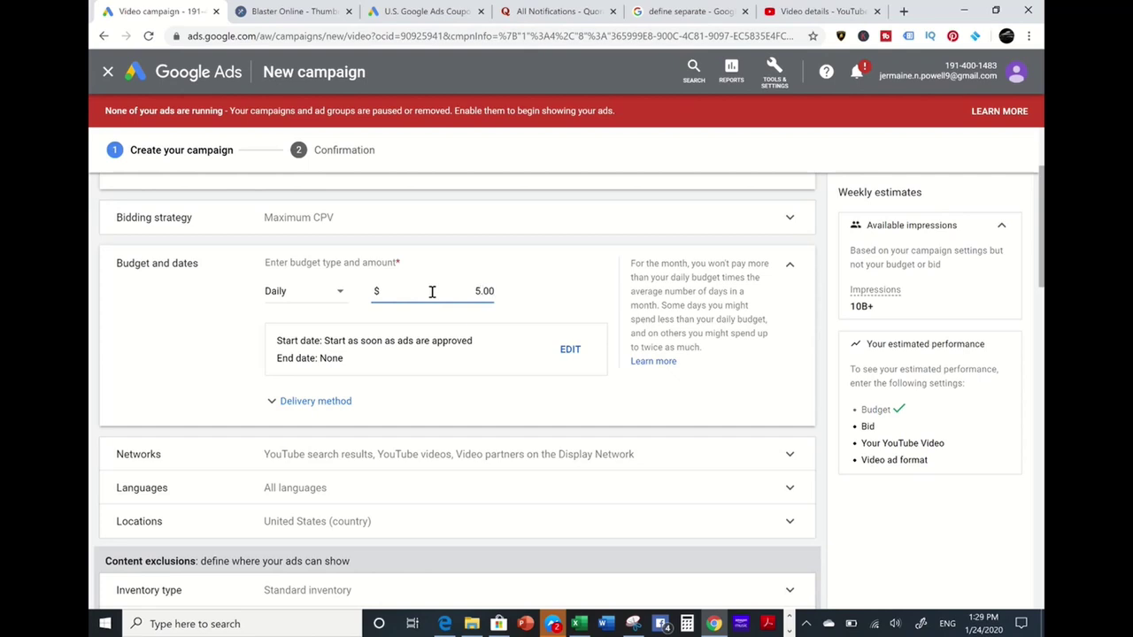
# Exclude video partners on the Display Network from the campaign's networks.
pyautogui.scroll(-1, 432, 291)
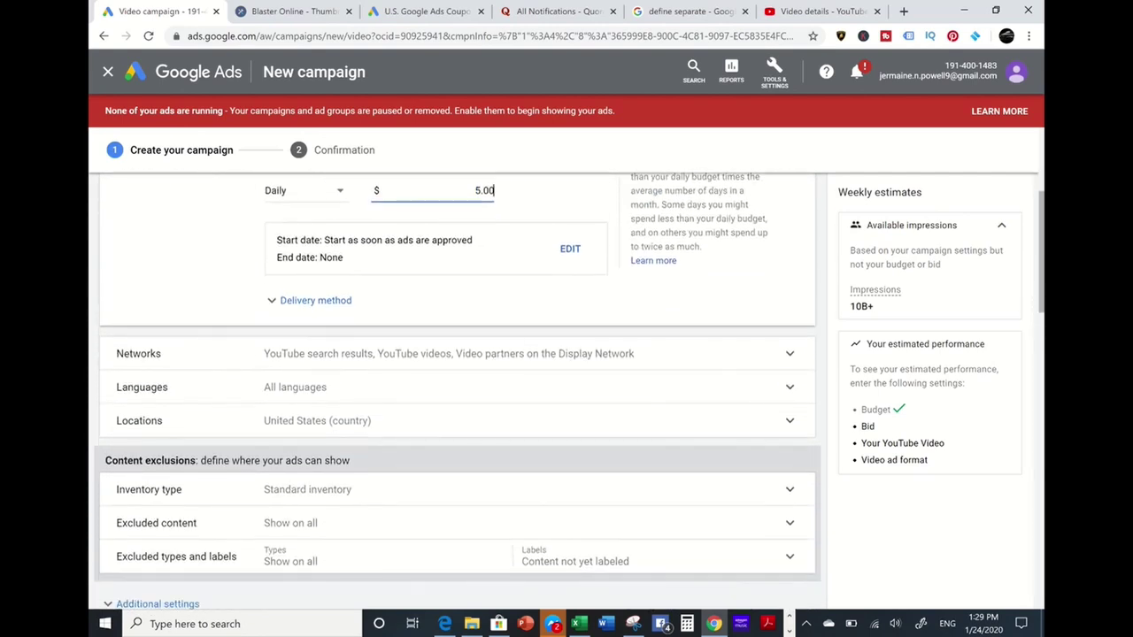
pyautogui.click(733, 358)
pyautogui.click(733, 353)
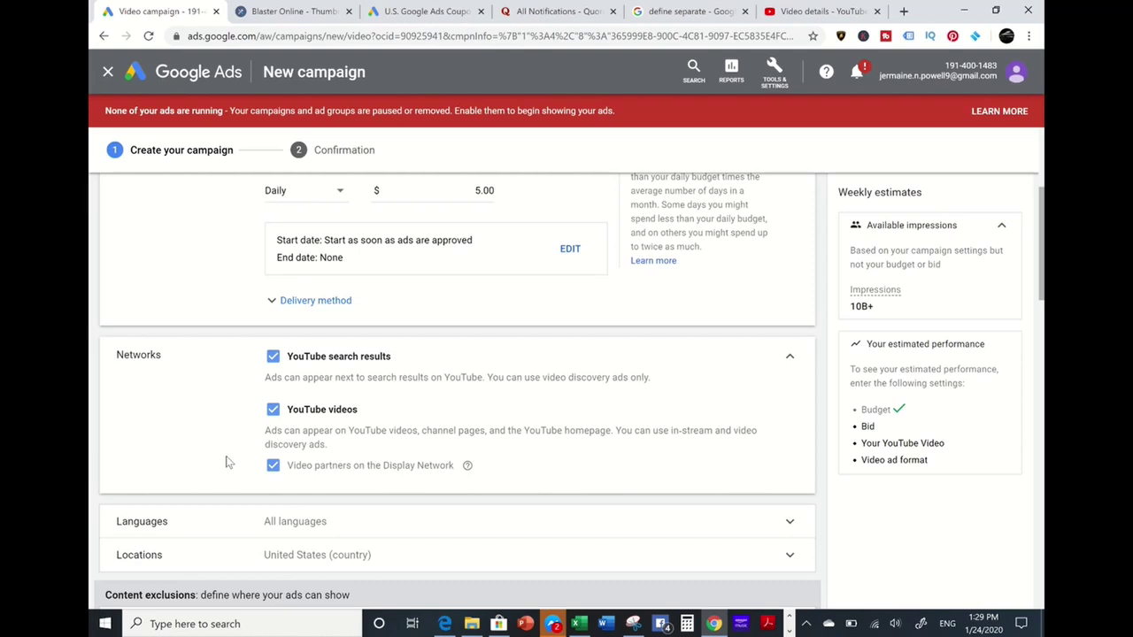
pyautogui.click(273, 468)
# Set the customers' language to English in the Languages setting.
pyautogui.scroll(-3, 392, 465)
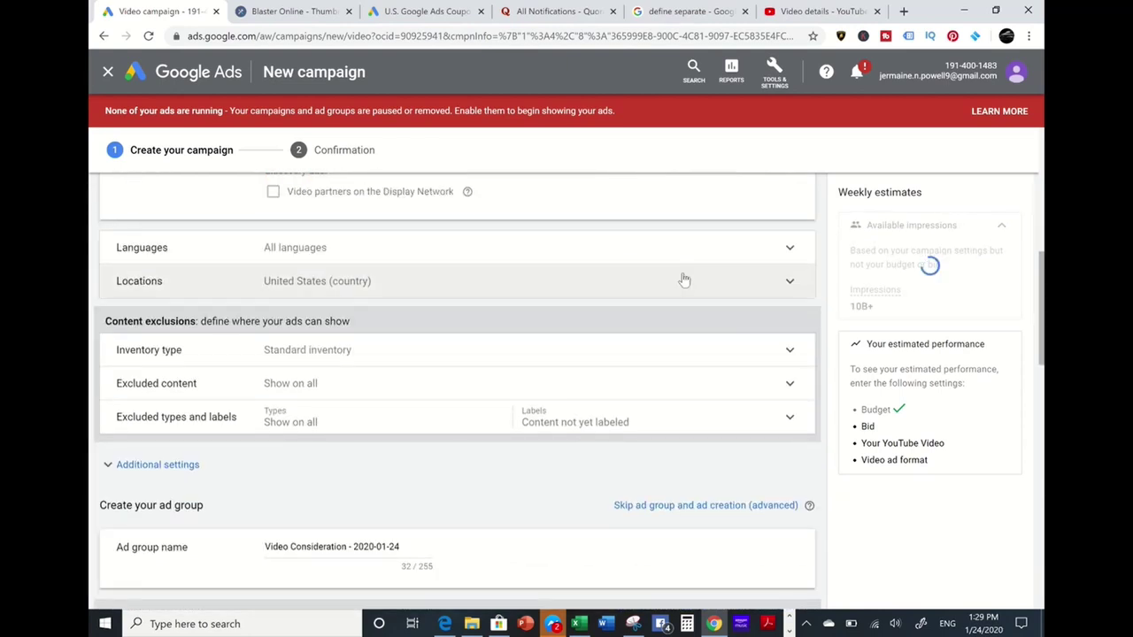
pyautogui.click(760, 245)
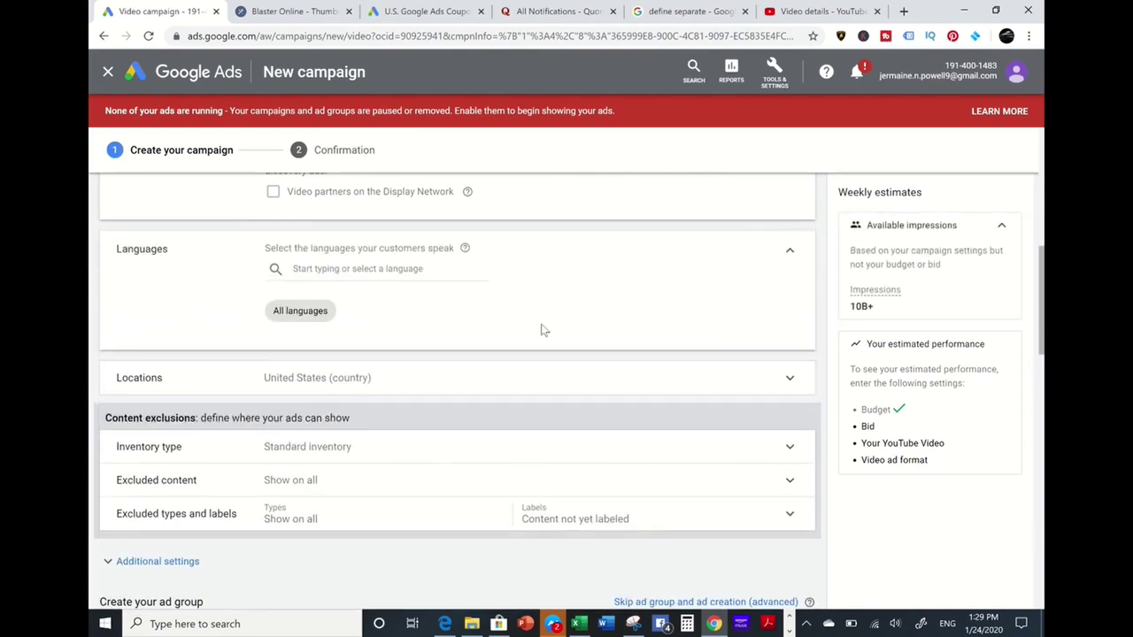
pyautogui.click(366, 267)
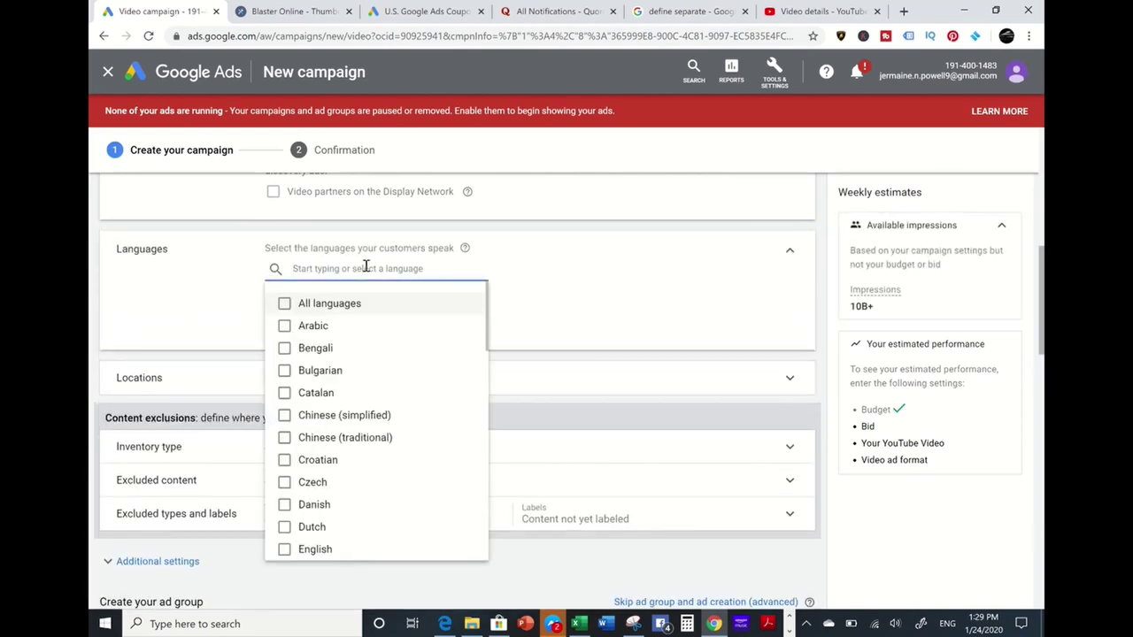
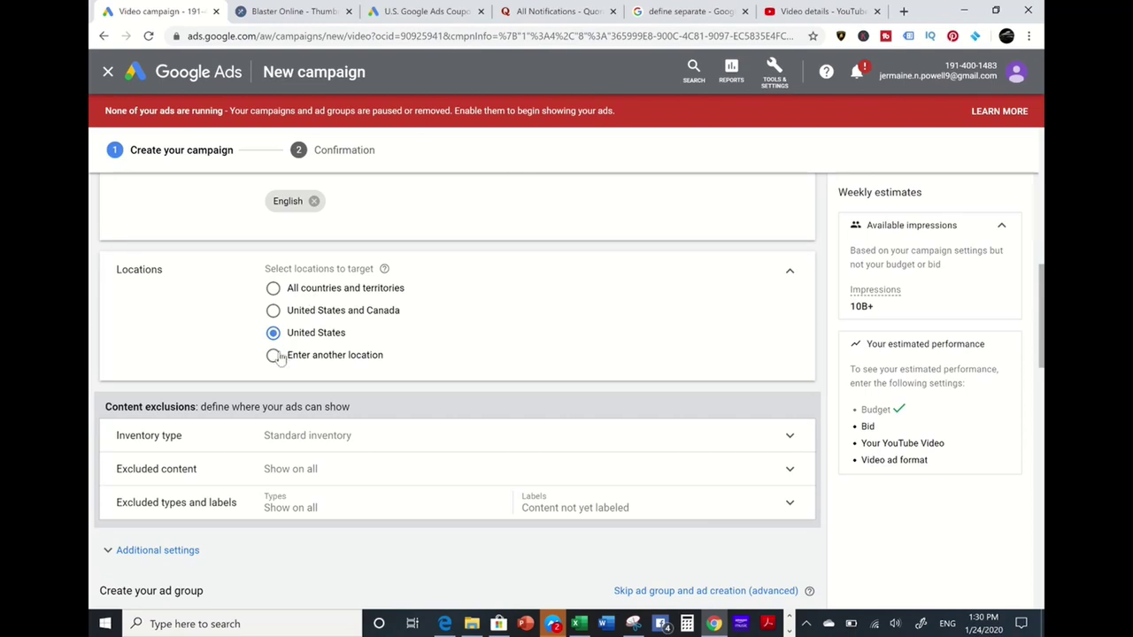
# Try targeting another location by looking up "tulsa ok" in the advanced location search, and cancel the search.
pyautogui.click(273, 355)
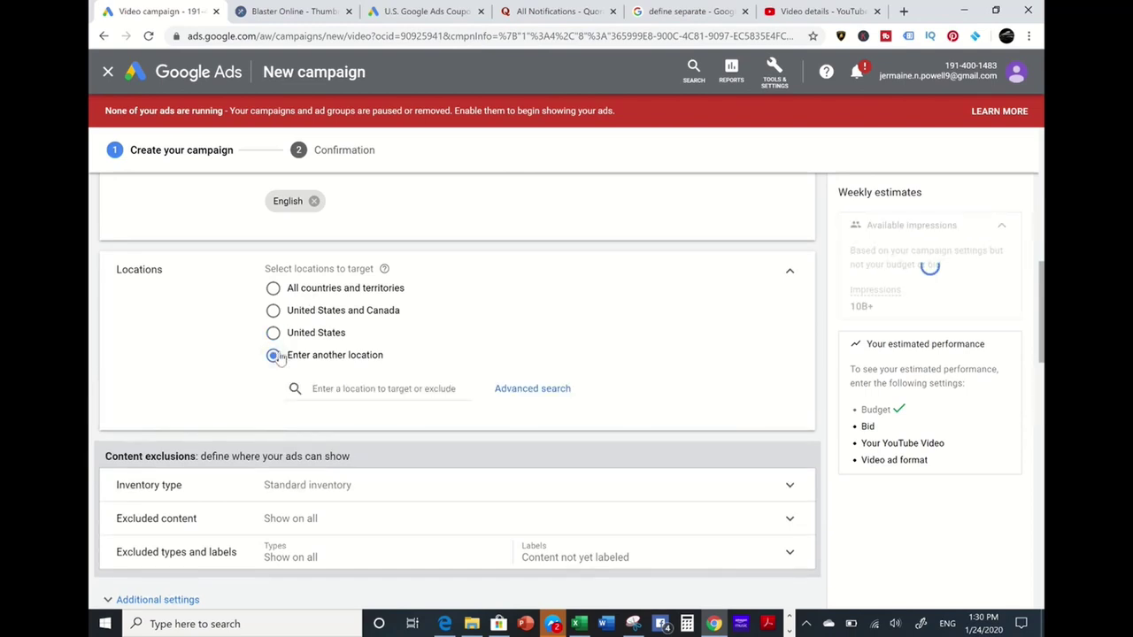
pyautogui.click(532, 388)
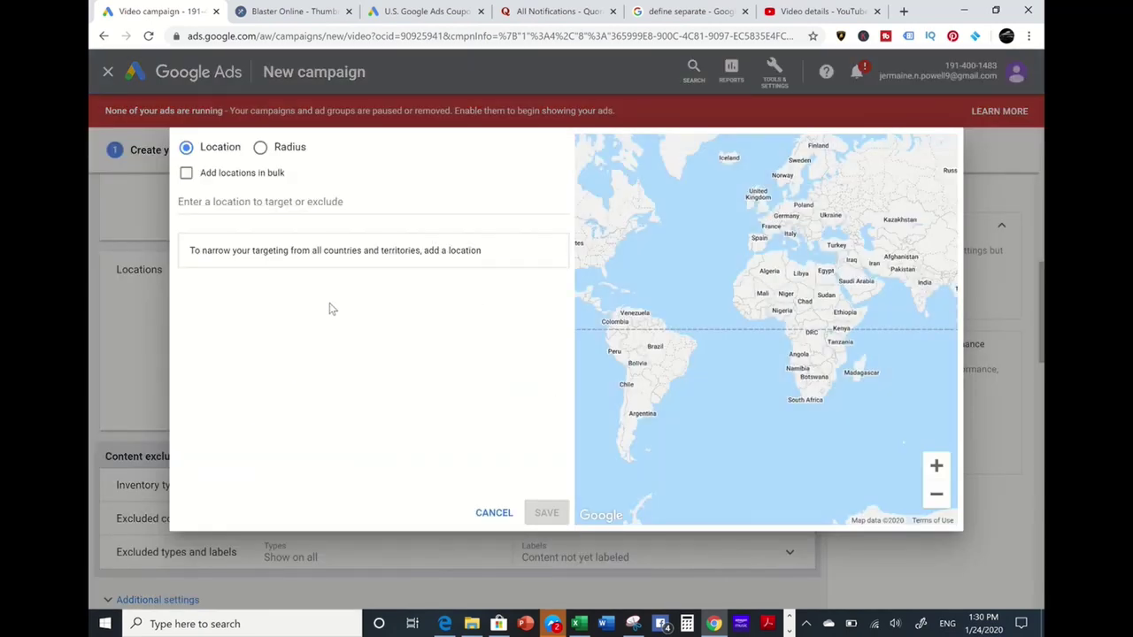
pyautogui.click(292, 205)
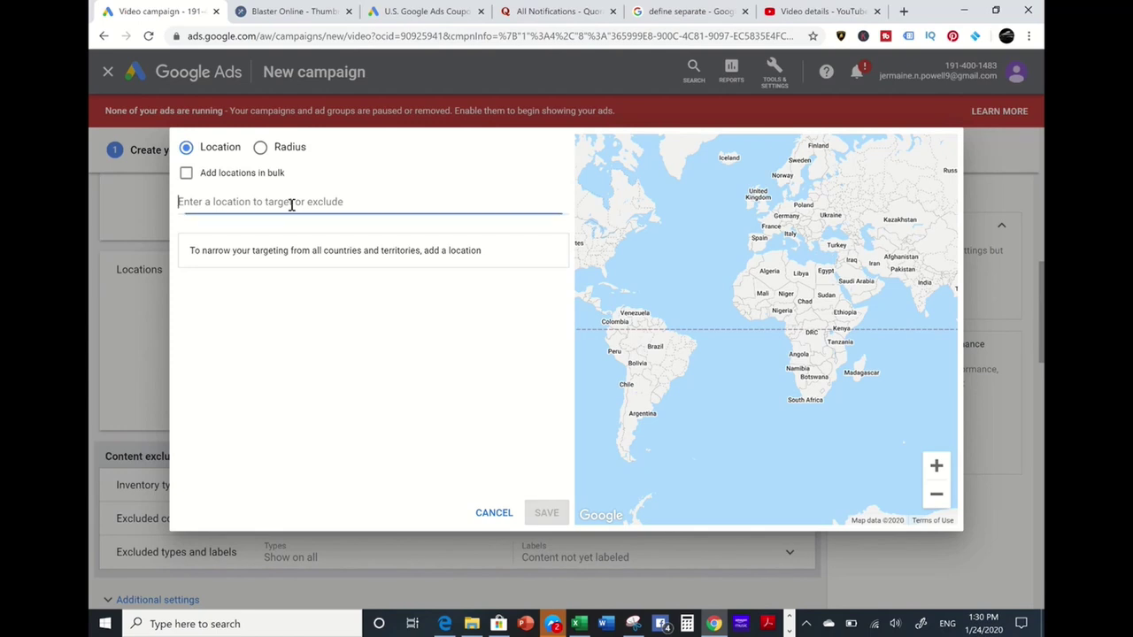
pyautogui.write('tulsa ')
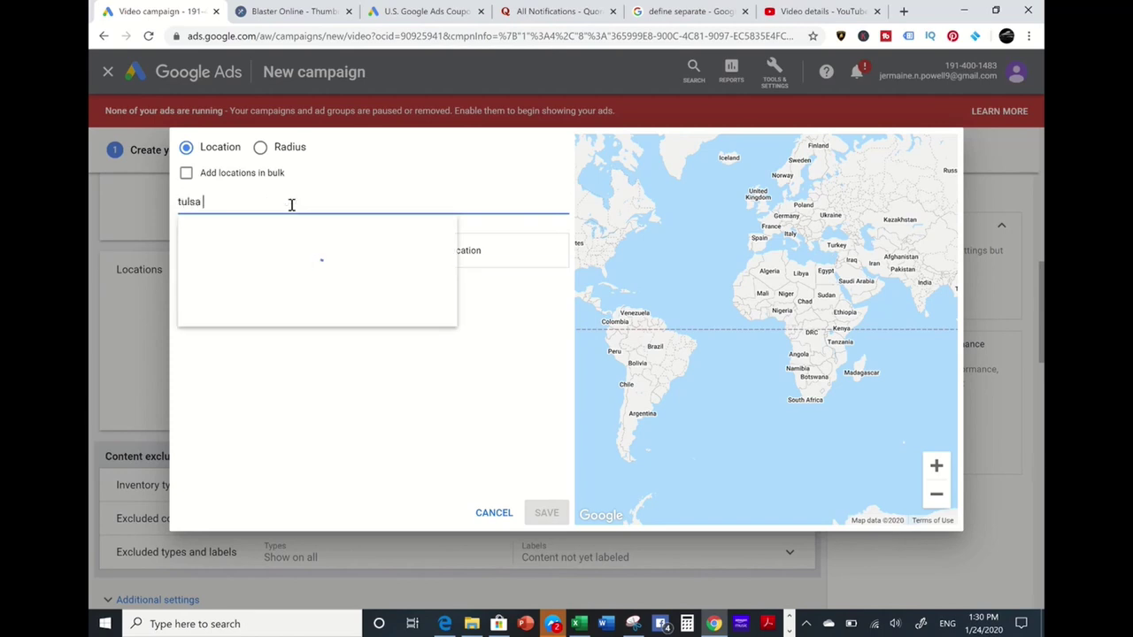
pyautogui.write('ok')
pyautogui.moveTo(305, 262)
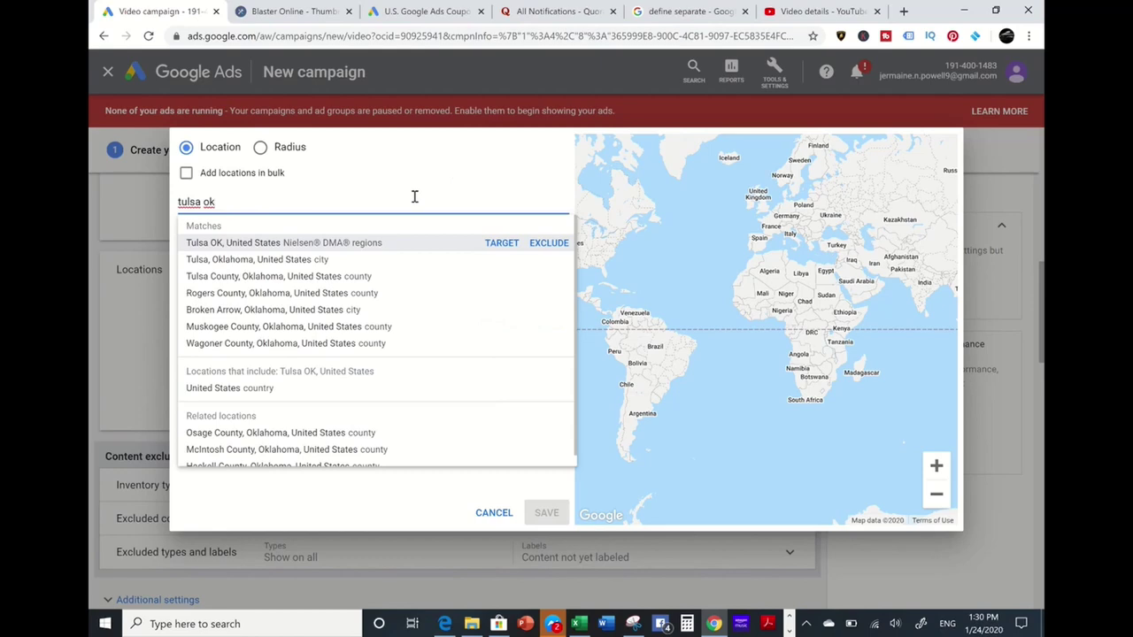
pyautogui.click(494, 514)
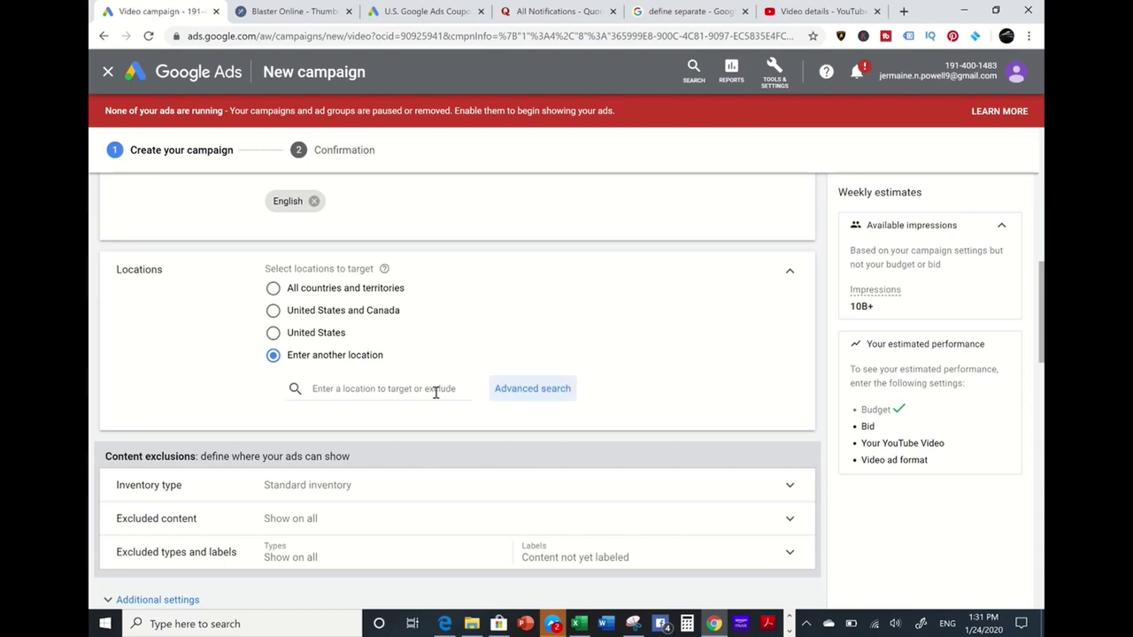
# Set the campaign's target location to United States.
pyautogui.scroll(-3, 569, 324)
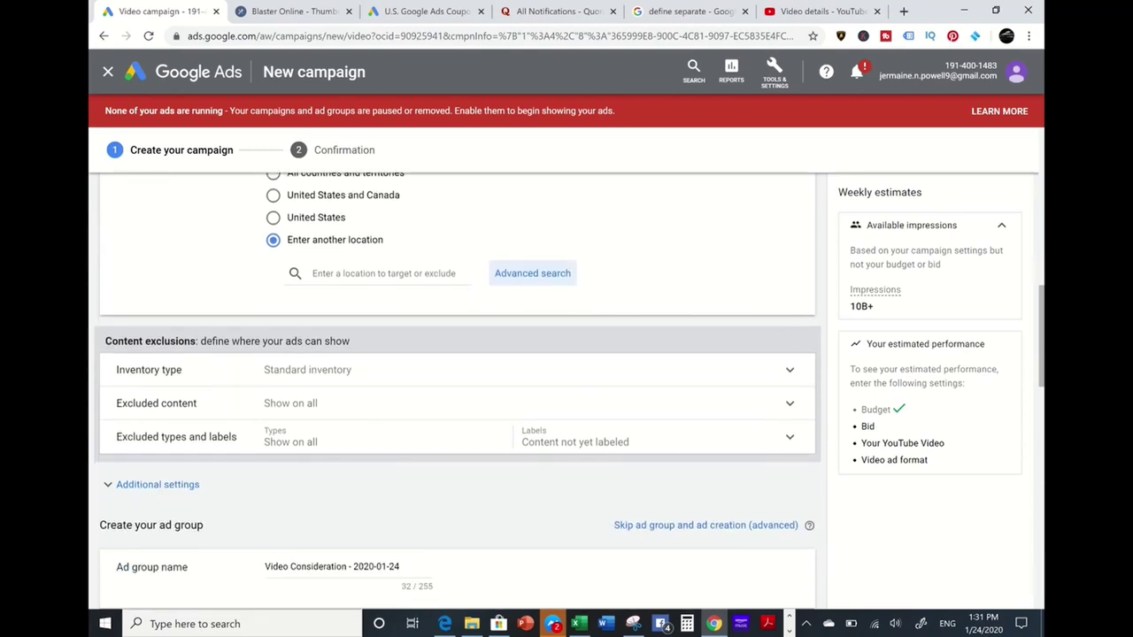
pyautogui.scroll(1, 431, 314)
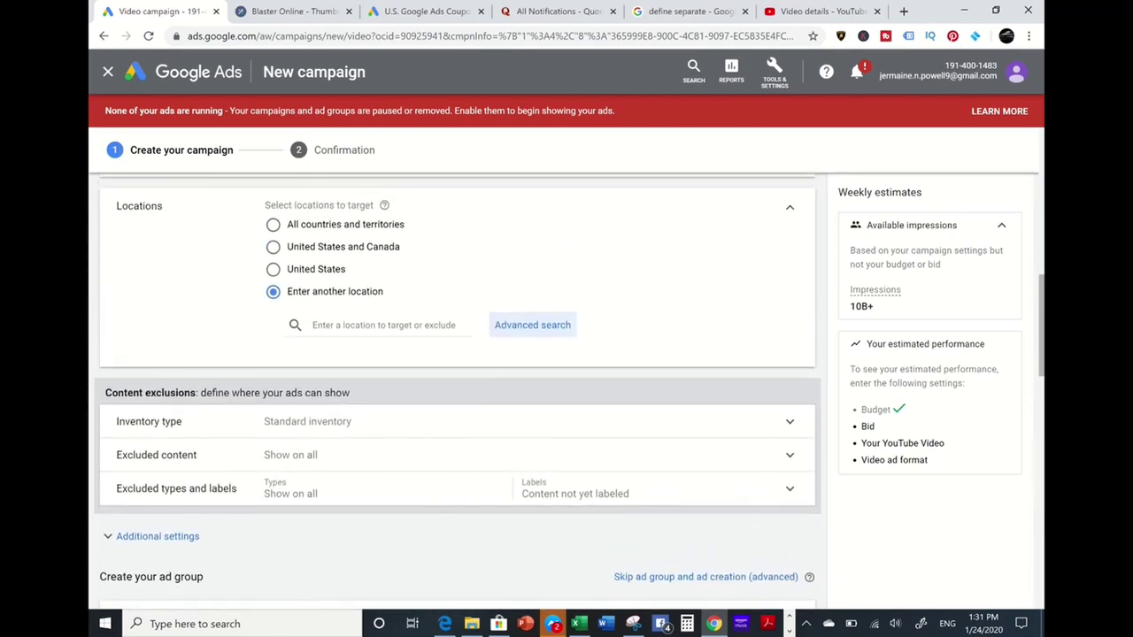
pyautogui.click(273, 270)
# Expand the inventory type setting under Content exclusions and examine the Expanded, Standard and Limited options.
pyautogui.scroll(-2, 629, 259)
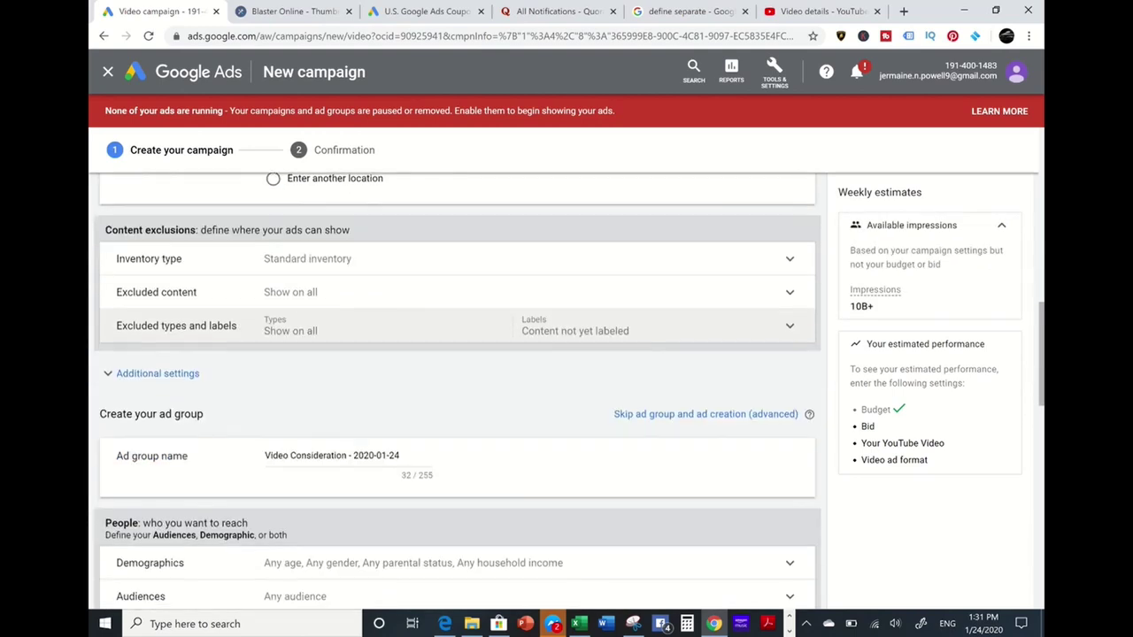
pyautogui.click(628, 260)
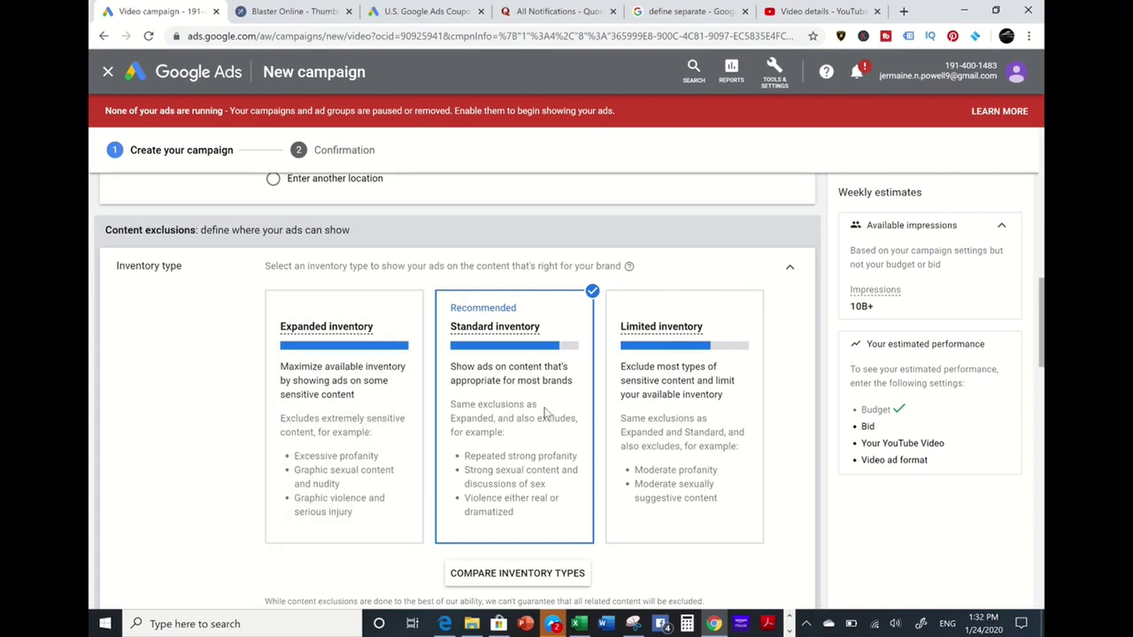
pyautogui.scroll(-5, 544, 412)
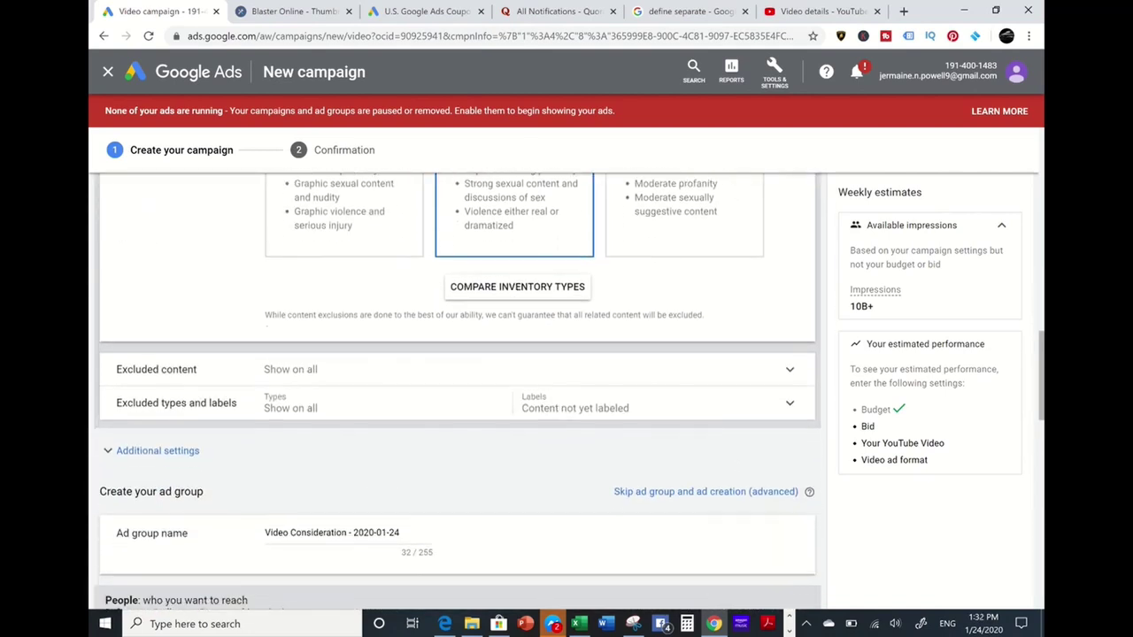
# Expand the Excluded content setting and examine the sensitive content categories that can be opted out of.
pyautogui.scroll(3, 458, 389)
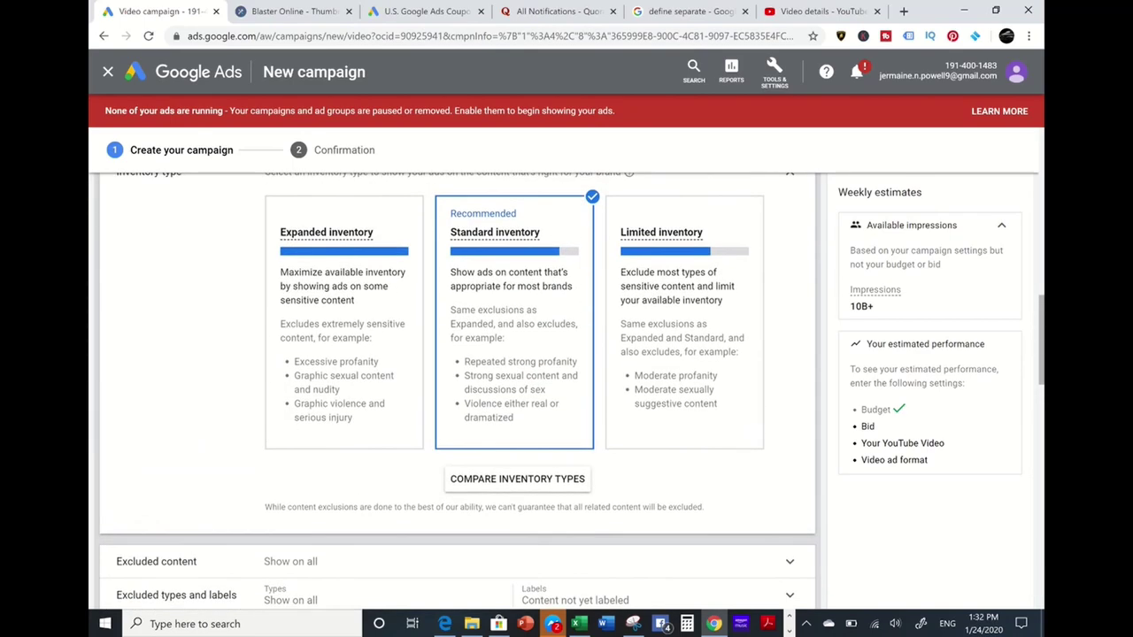
pyautogui.scroll(-3, 807, 380)
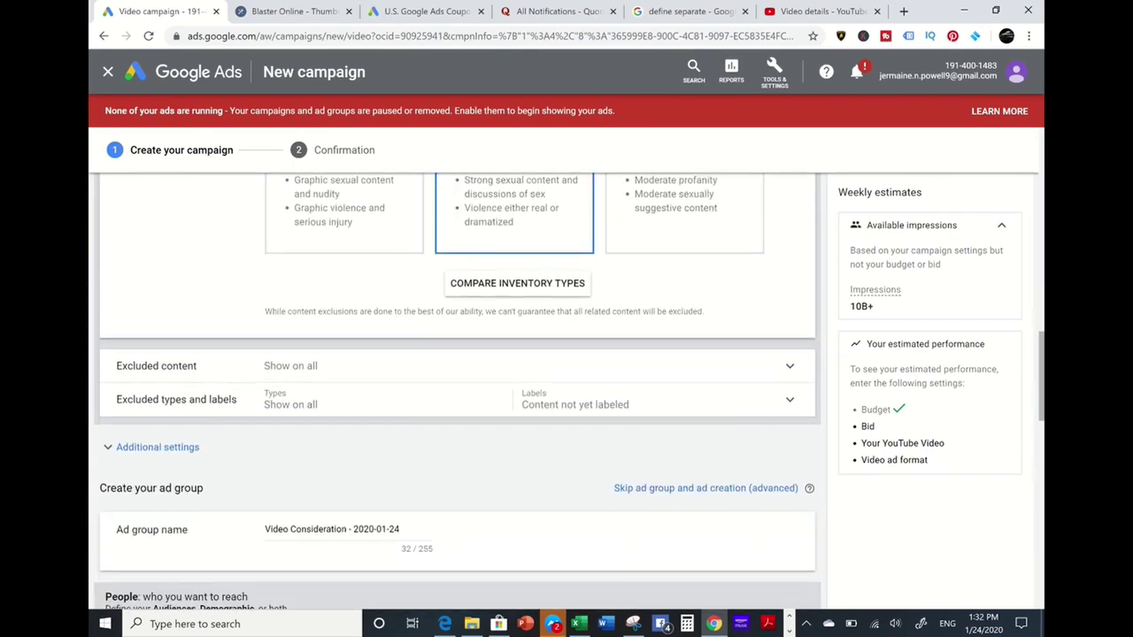
pyautogui.click(787, 374)
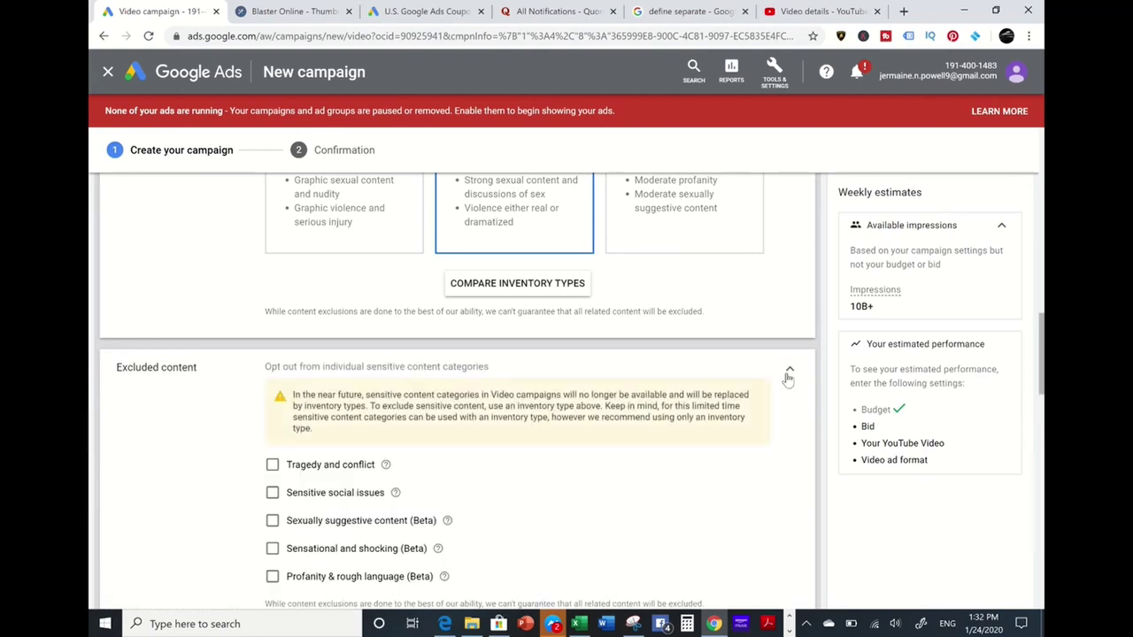
pyautogui.scroll(-2, 763, 483)
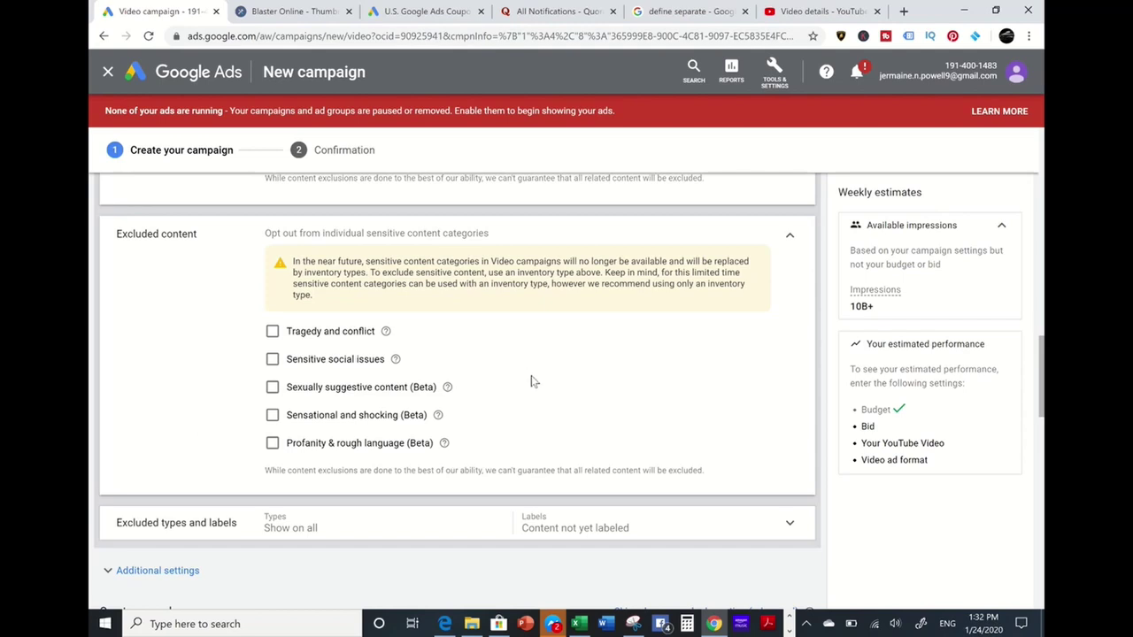
# In Excluded types and labels, remove the exclusion for Content not yet labeled.
pyautogui.scroll(-2, 534, 380)
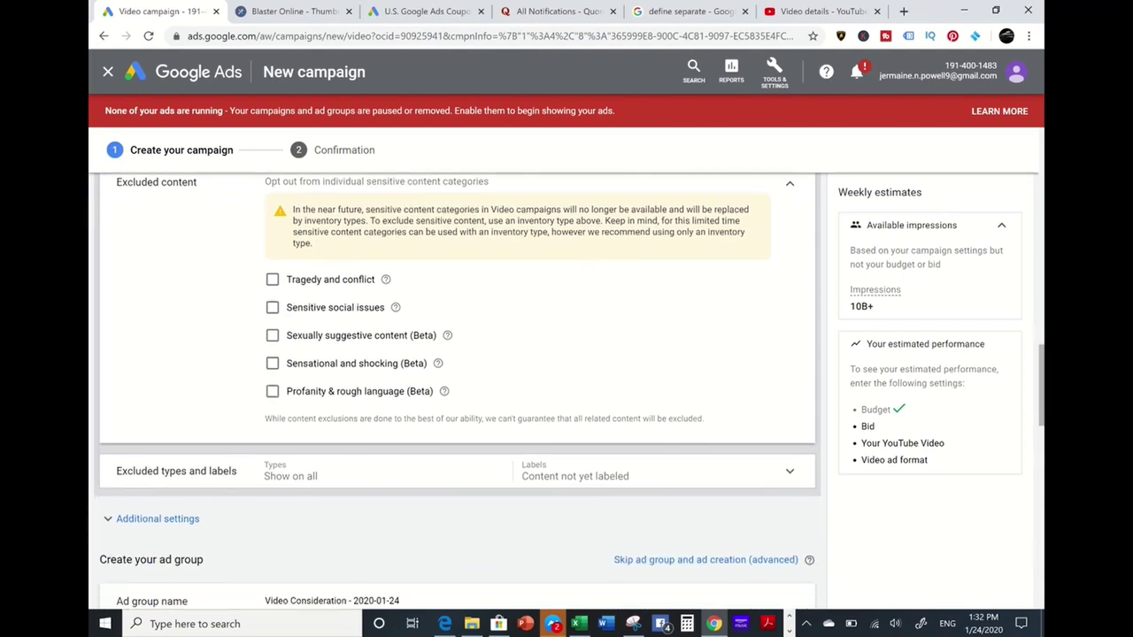
pyautogui.scroll(-1, 785, 365)
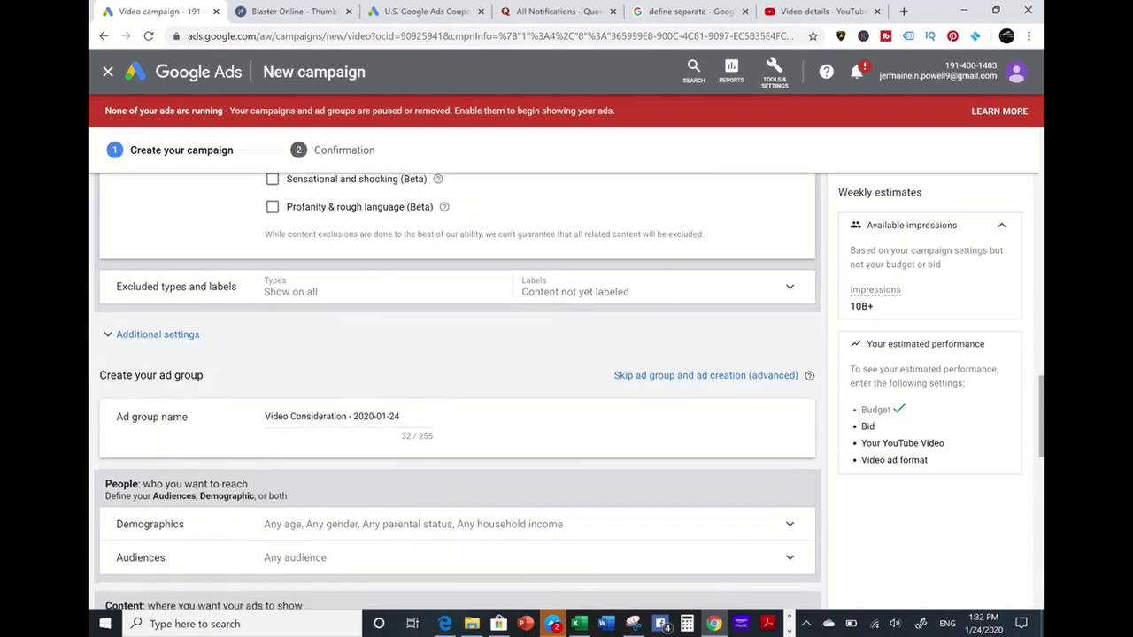
pyautogui.click(787, 288)
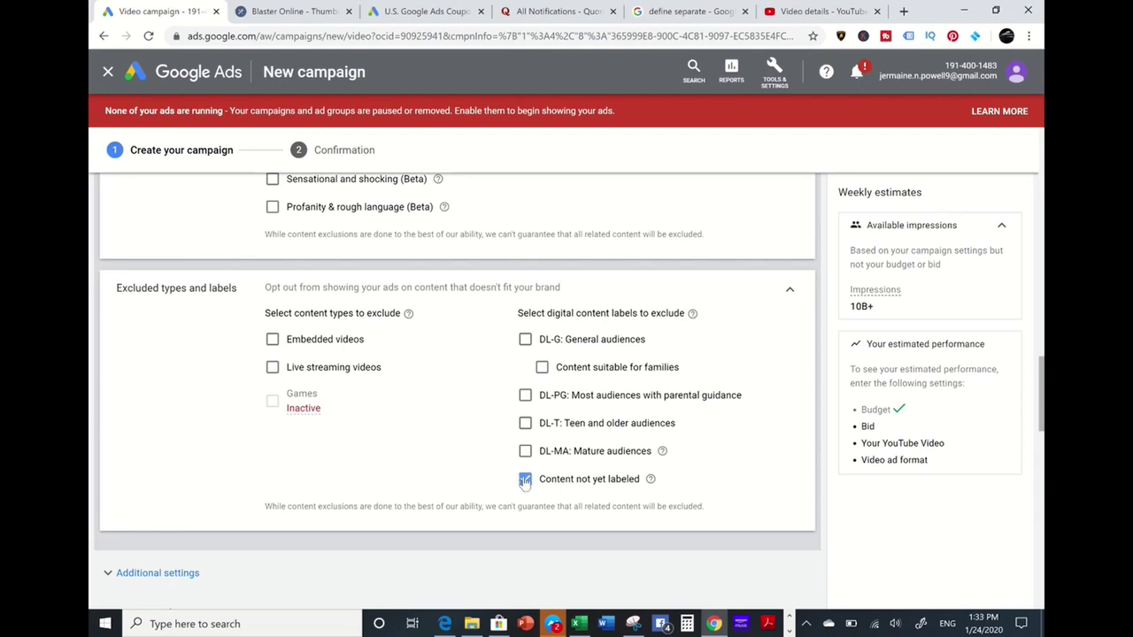
pyautogui.press('space')
# In the additional settings, set specific device targeting and exclude TV screens, leaving computers, mobile phones and tablets.
pyautogui.scroll(-4, 567, 498)
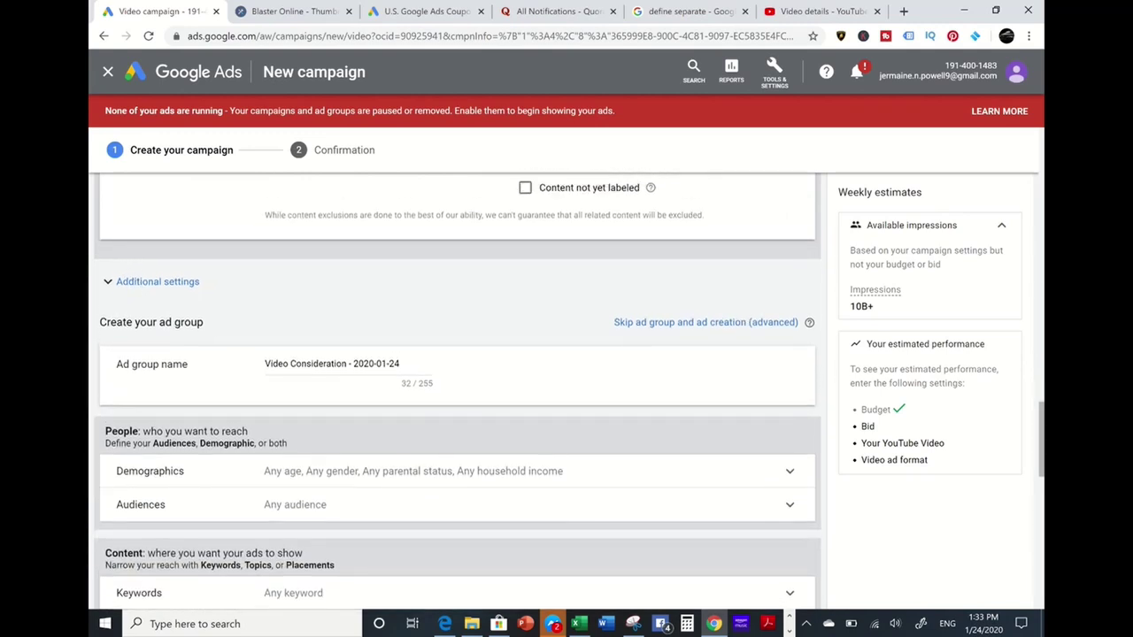
pyautogui.scroll(1, 138, 277)
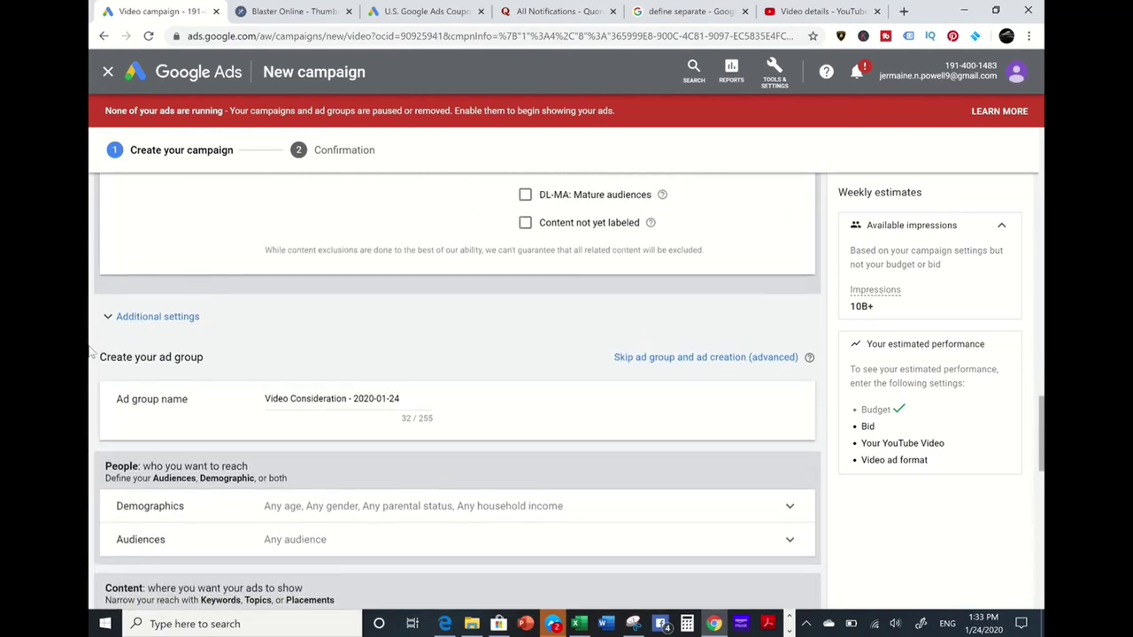
pyautogui.click(159, 318)
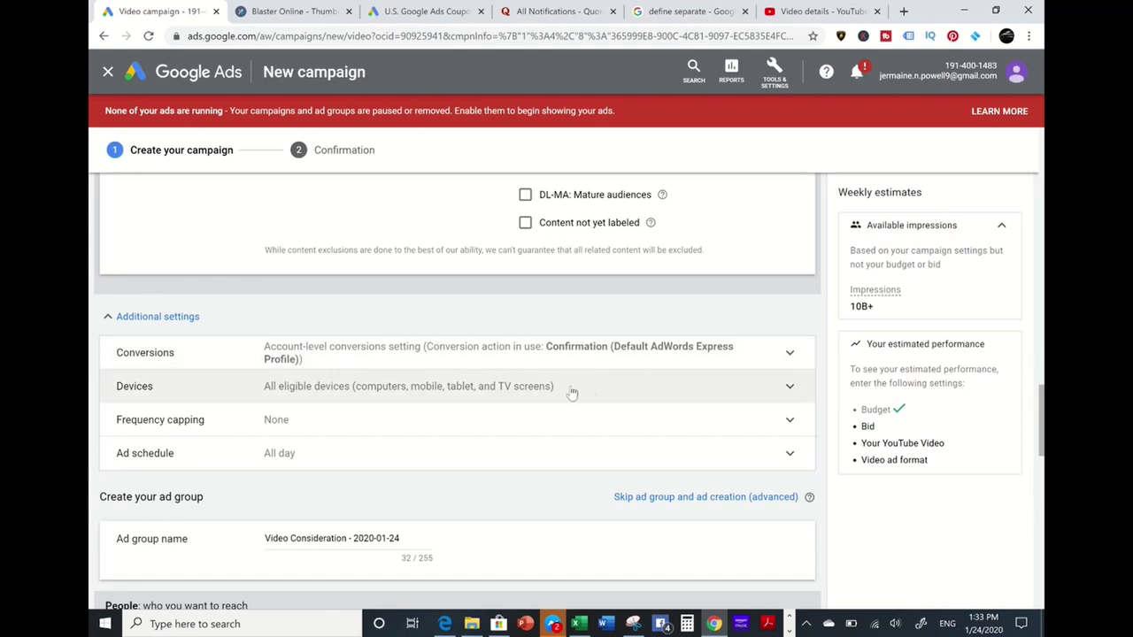
pyautogui.click(611, 398)
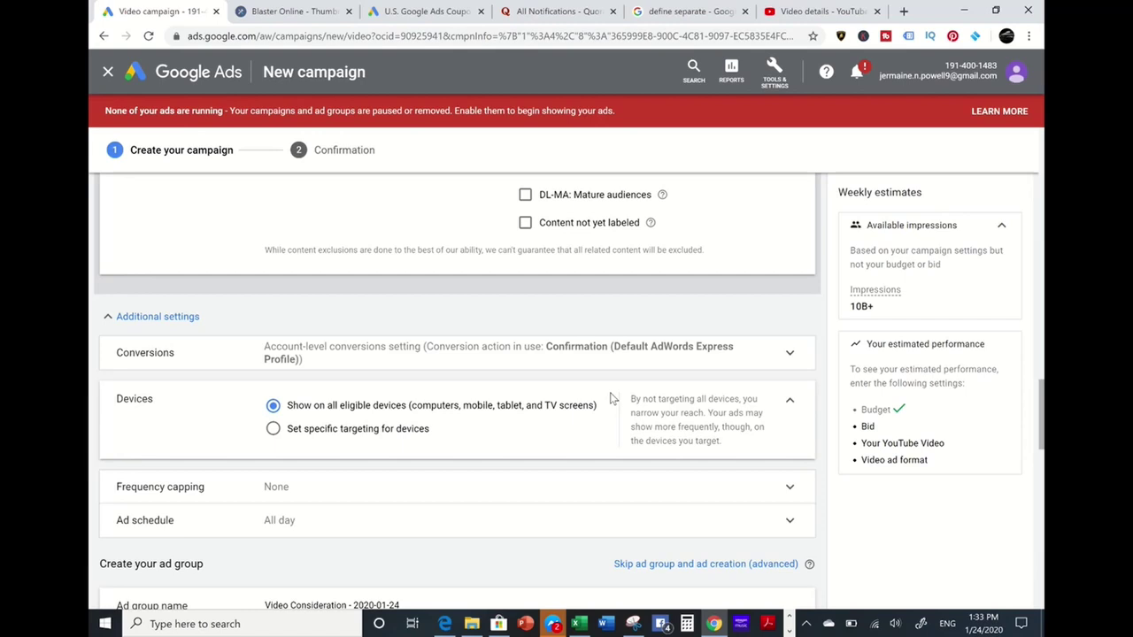
pyautogui.click(274, 429)
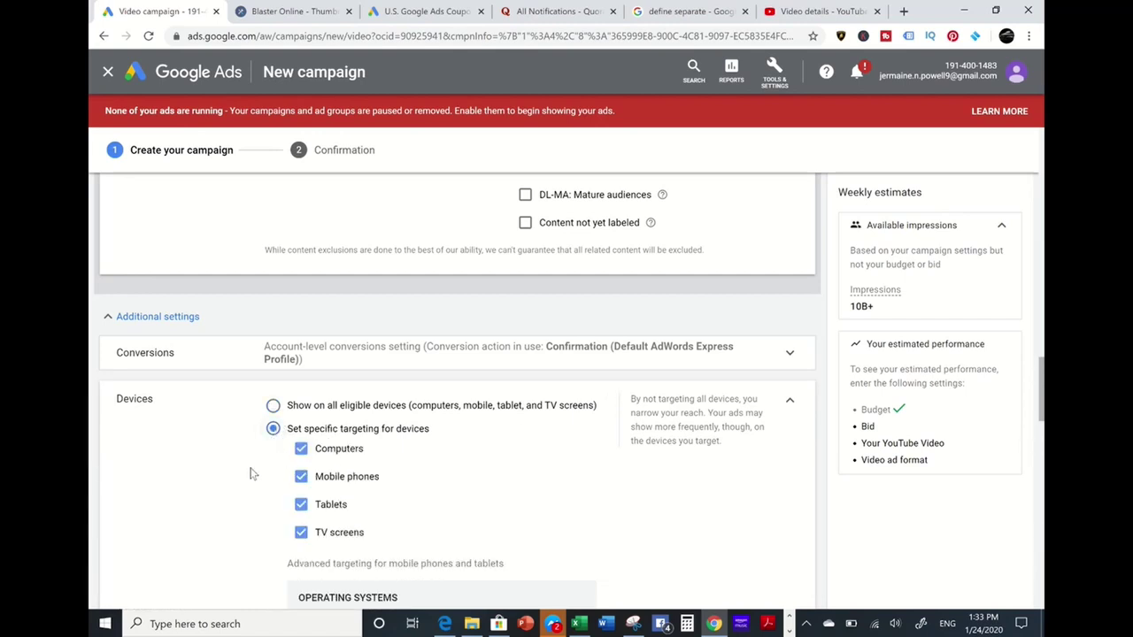
pyautogui.click(302, 533)
pyautogui.scroll(-1, 372, 492)
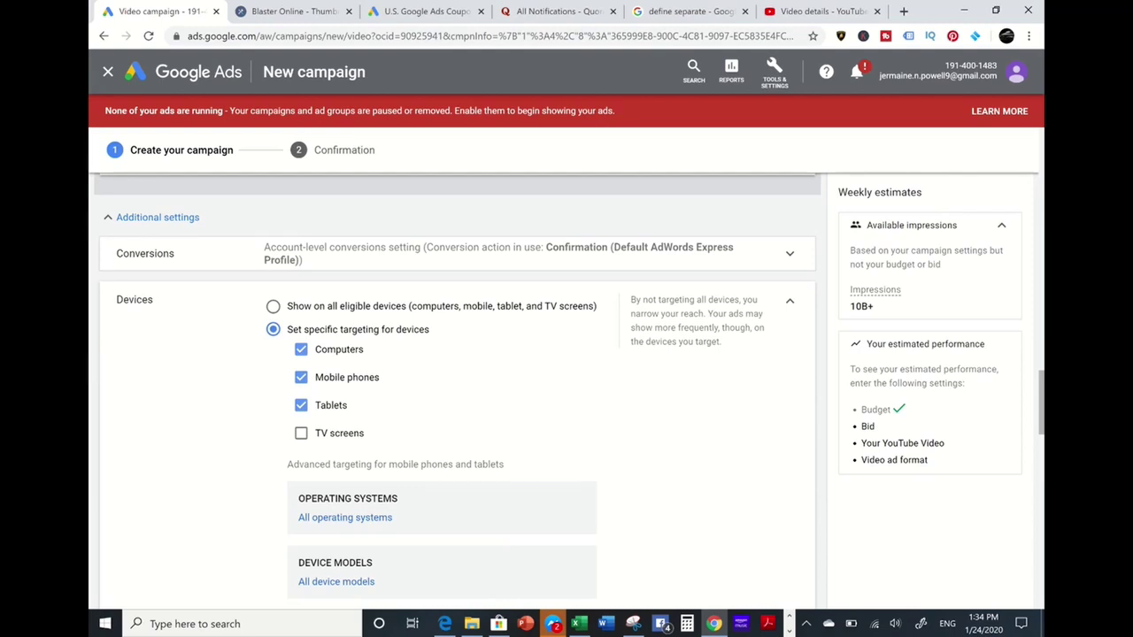
# Under Frequency capping, try an impression cap of 1 per month and 1 per week, and turn the cap off.
pyautogui.scroll(-2, 458, 391)
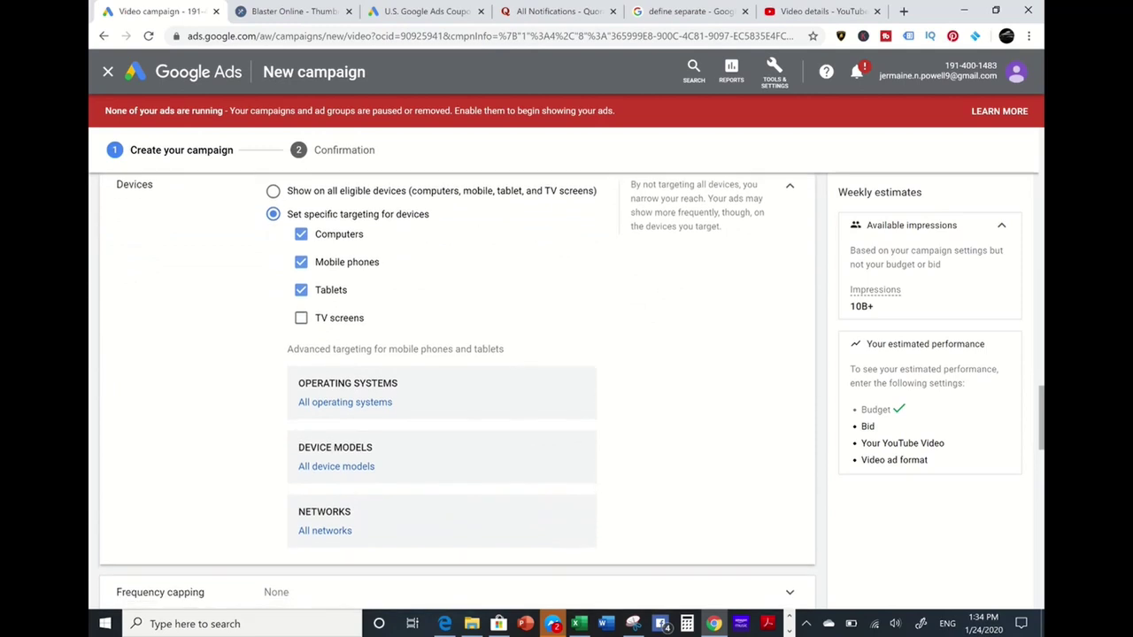
pyautogui.scroll(-1, 457, 390)
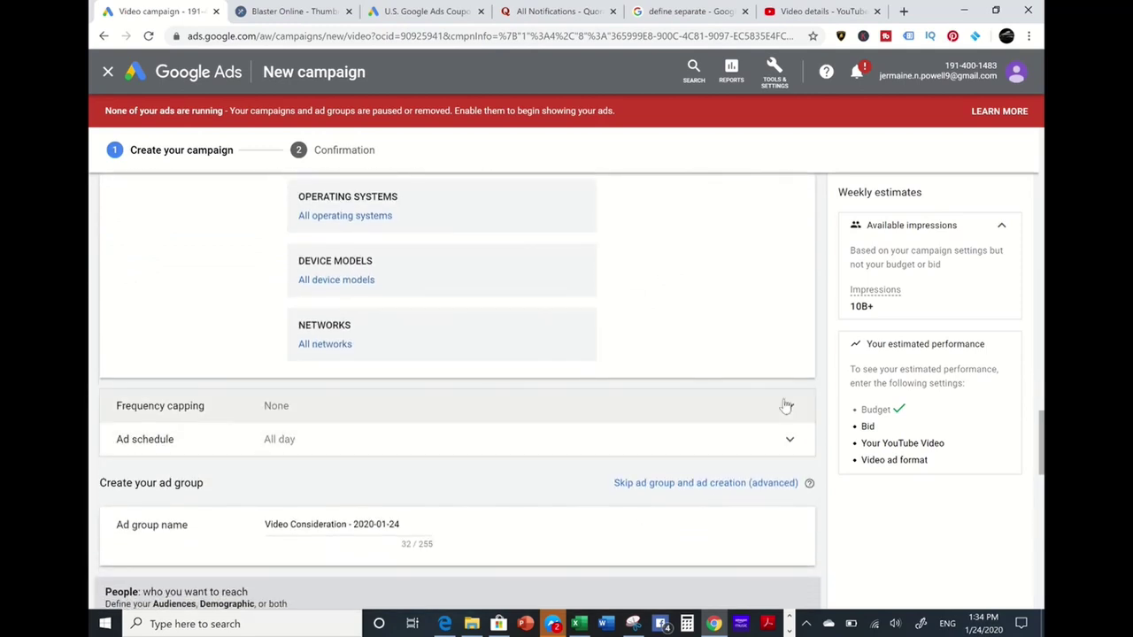
pyautogui.click(786, 406)
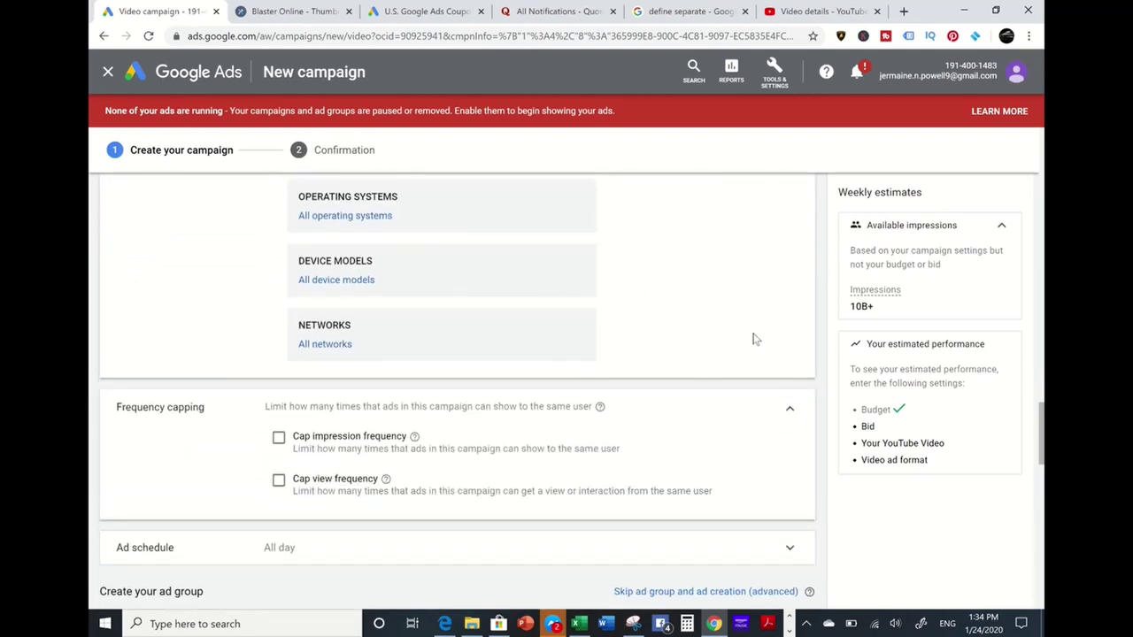
pyautogui.scroll(-1, 757, 343)
pyautogui.scroll(-1, 458, 390)
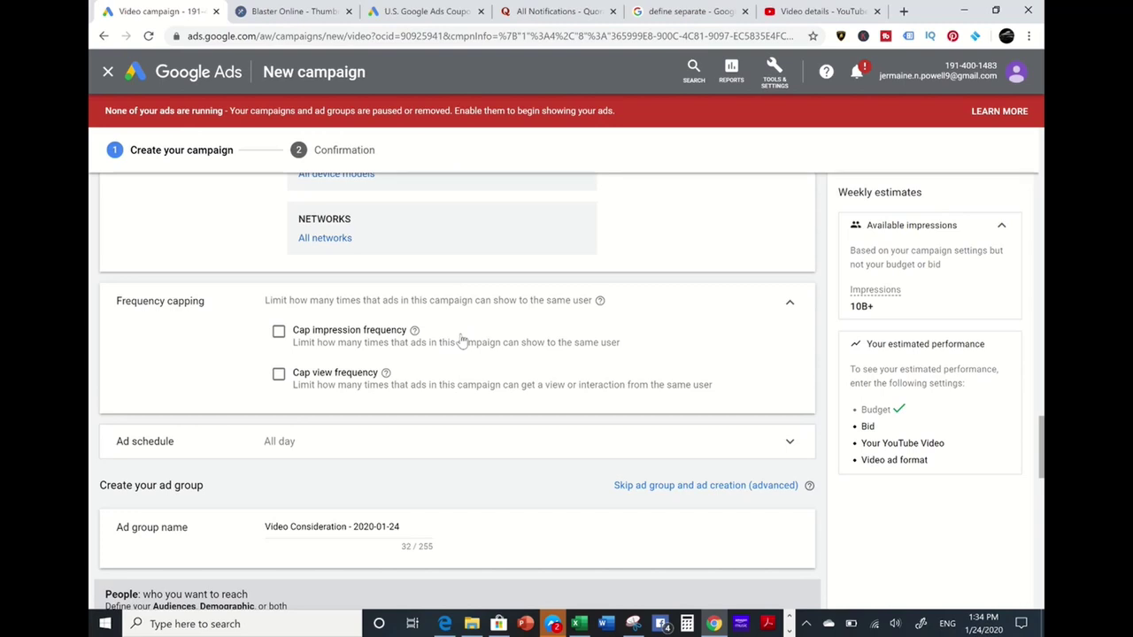
pyautogui.doubleClick(279, 333)
pyautogui.click(279, 332)
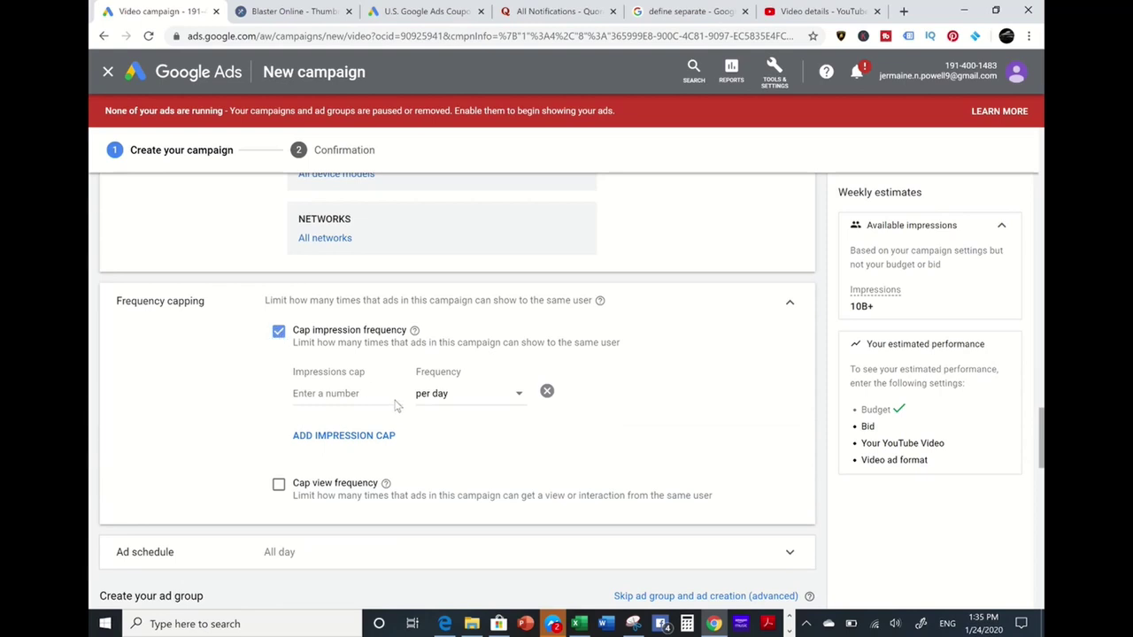
pyautogui.click(503, 403)
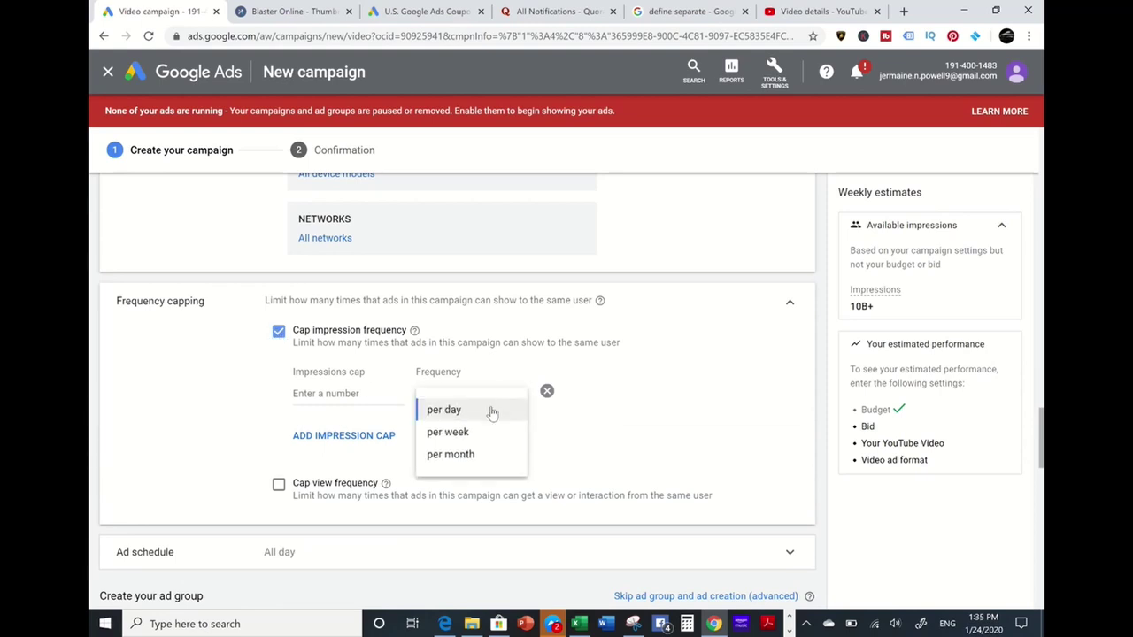
pyautogui.click(467, 455)
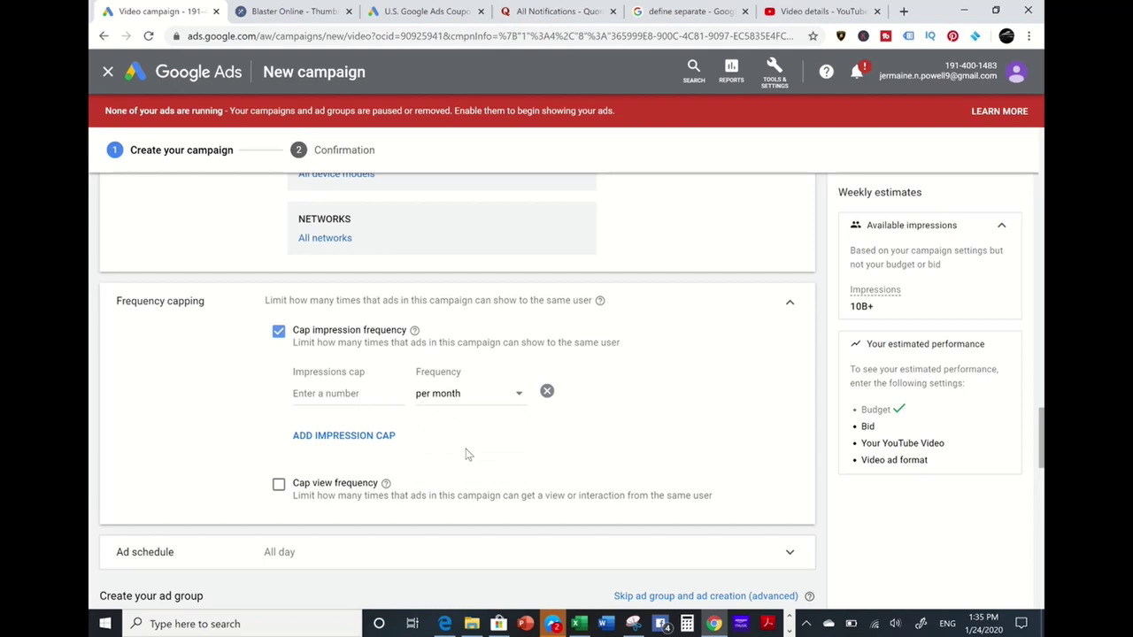
pyautogui.click(360, 393)
pyautogui.write('1')
pyautogui.click(486, 409)
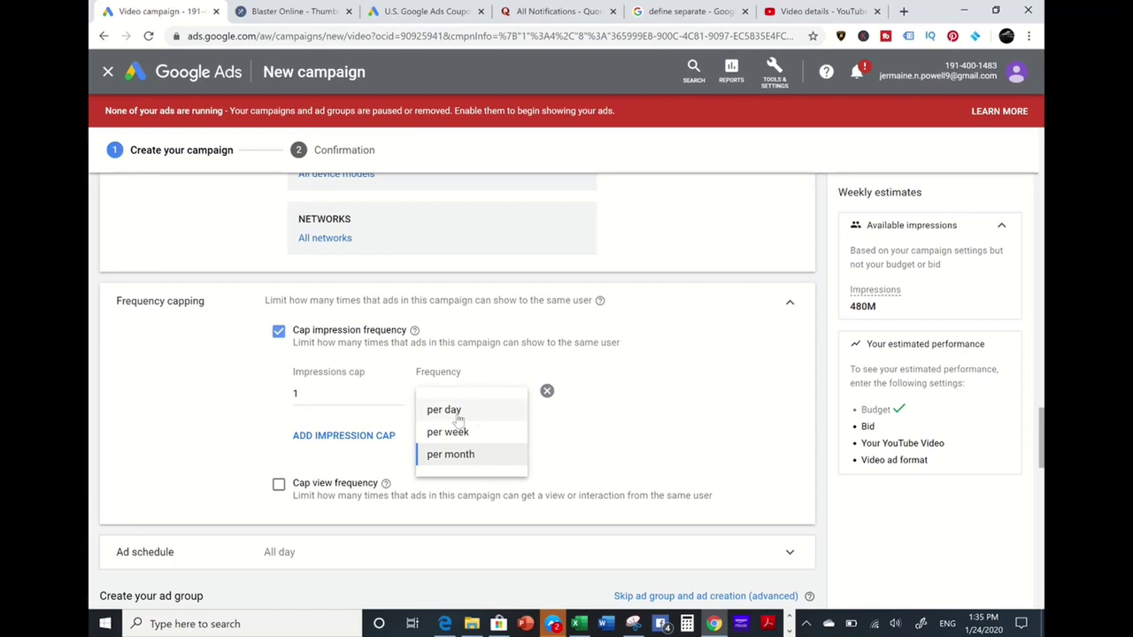
pyautogui.click(448, 433)
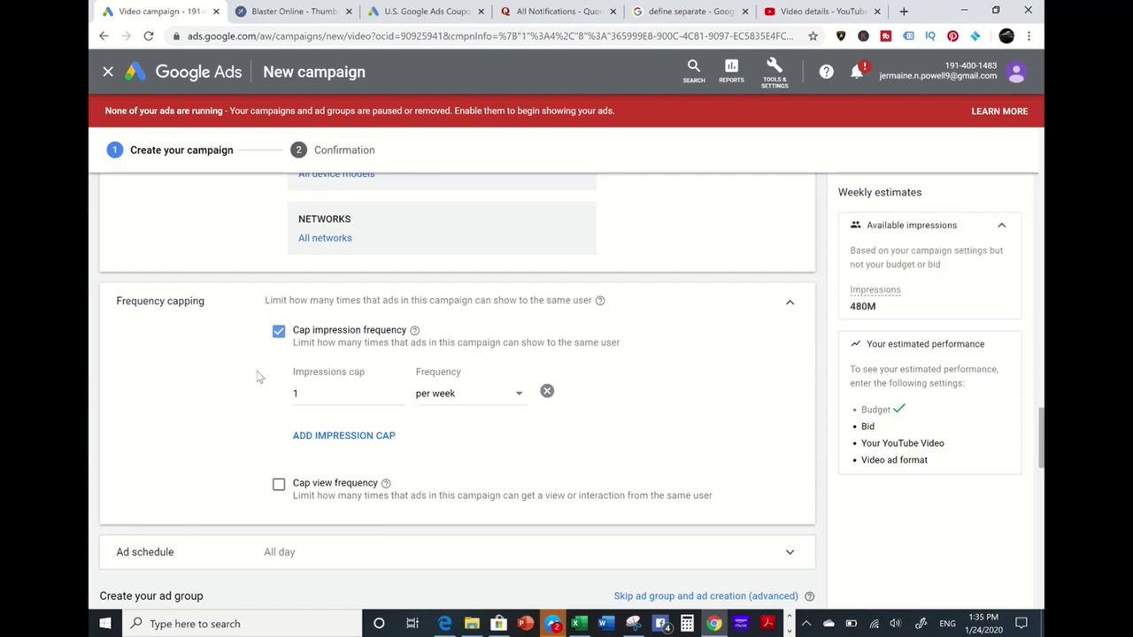
pyautogui.click(279, 332)
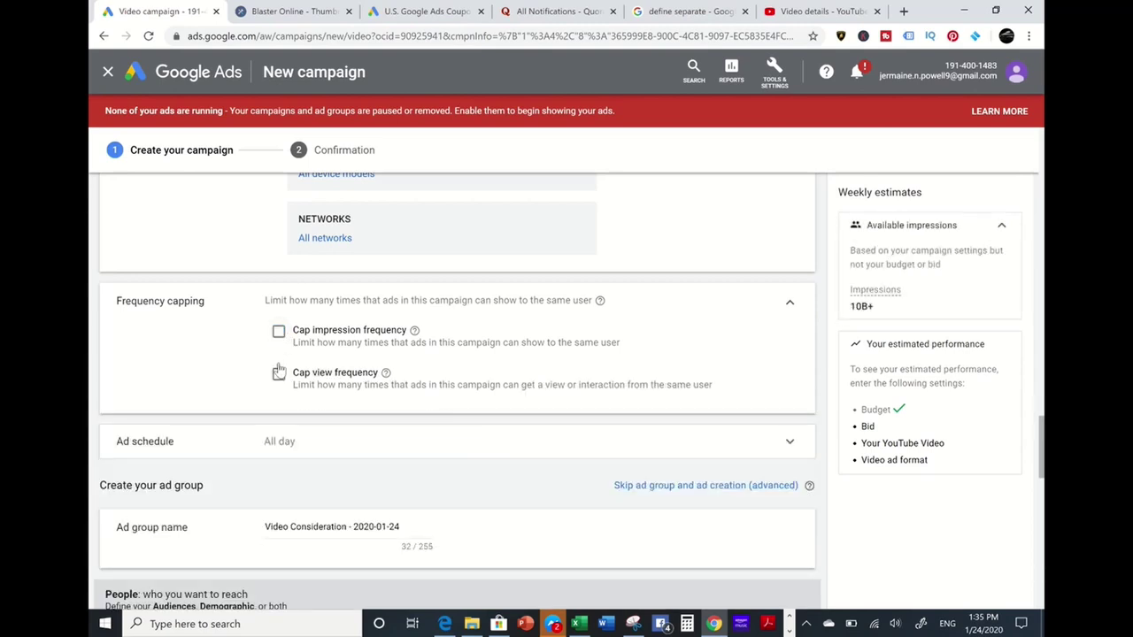
# Rename the ad group as Test.
pyautogui.scroll(-2, 292, 376)
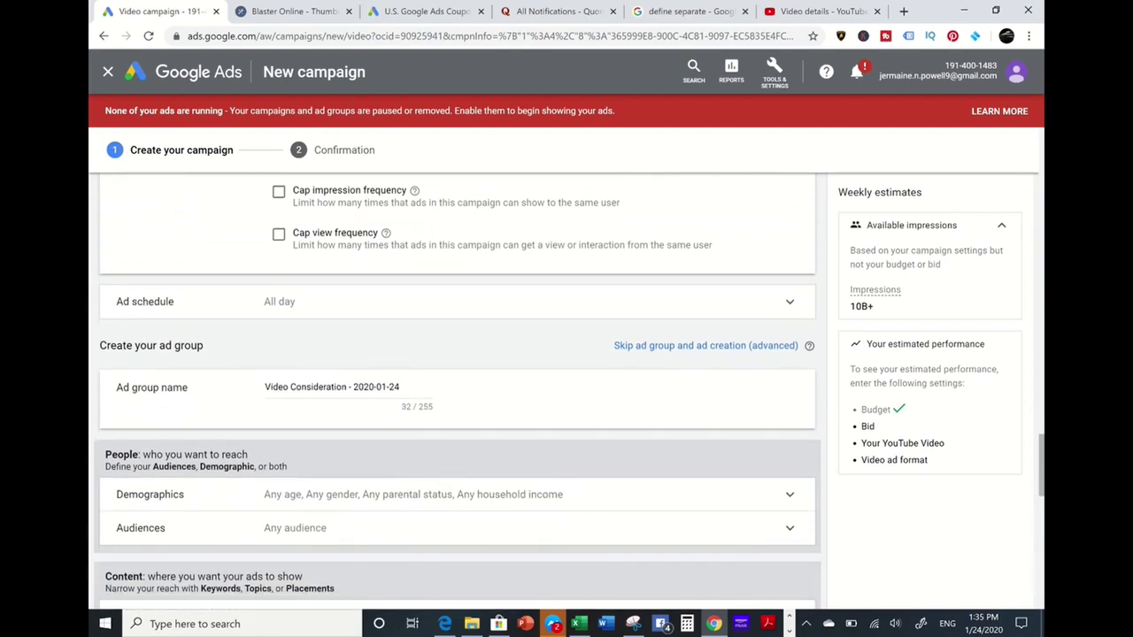
pyautogui.click(414, 387)
pyautogui.press('BackSpace')
pyautogui.press('BackSpace')
pyautogui.press('BackSpace')
pyautogui.press('BackSpace')
pyautogui.press('BackSpace')
pyautogui.press('BackSpace')
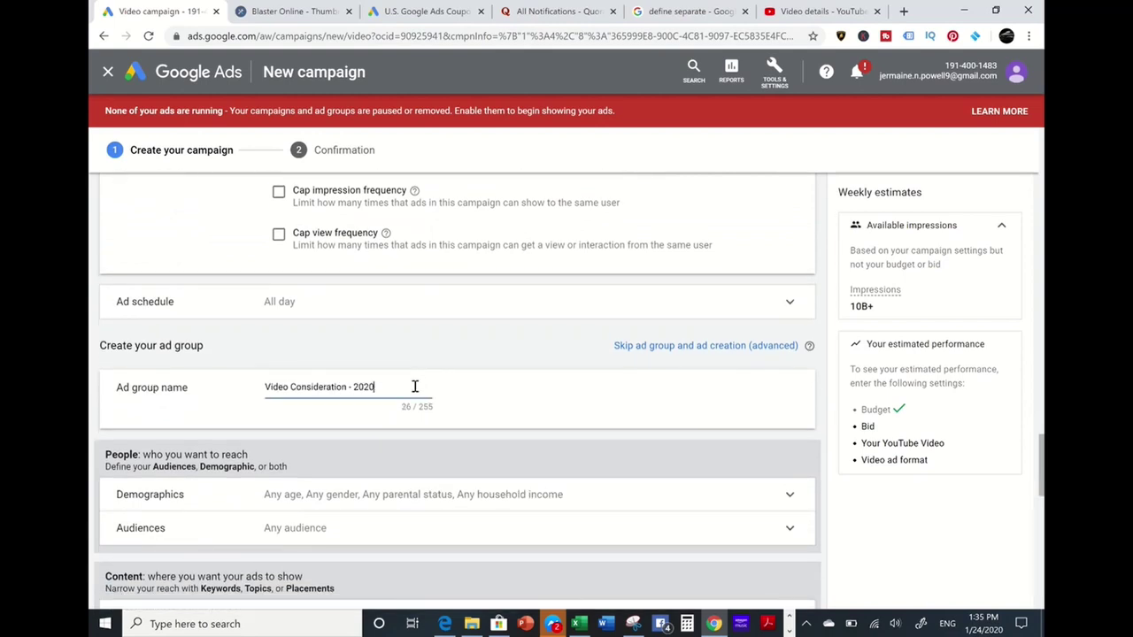
pyautogui.press('BackSpace')
pyautogui.press('BackSpace')
pyautogui.press('BackSpace')
pyautogui.press('BackSpace')
pyautogui.press('BackSpace')
pyautogui.press('BackSpace')
pyautogui.press('BackSpace')
pyautogui.press('BackSpace')
pyautogui.press('BackSpace')
pyautogui.press('BackSpace')
pyautogui.press('BackSpace')
pyautogui.press('BackSpace')
pyautogui.press('BackSpace')
pyautogui.press('BackSpace')
pyautogui.press('BackSpace')
pyautogui.press('BackSpace')
pyautogui.press('BackSpace')
pyautogui.press('BackSpace')
pyautogui.press('BackSpace')
pyautogui.press('BackSpace')
pyautogui.press('BackSpace')
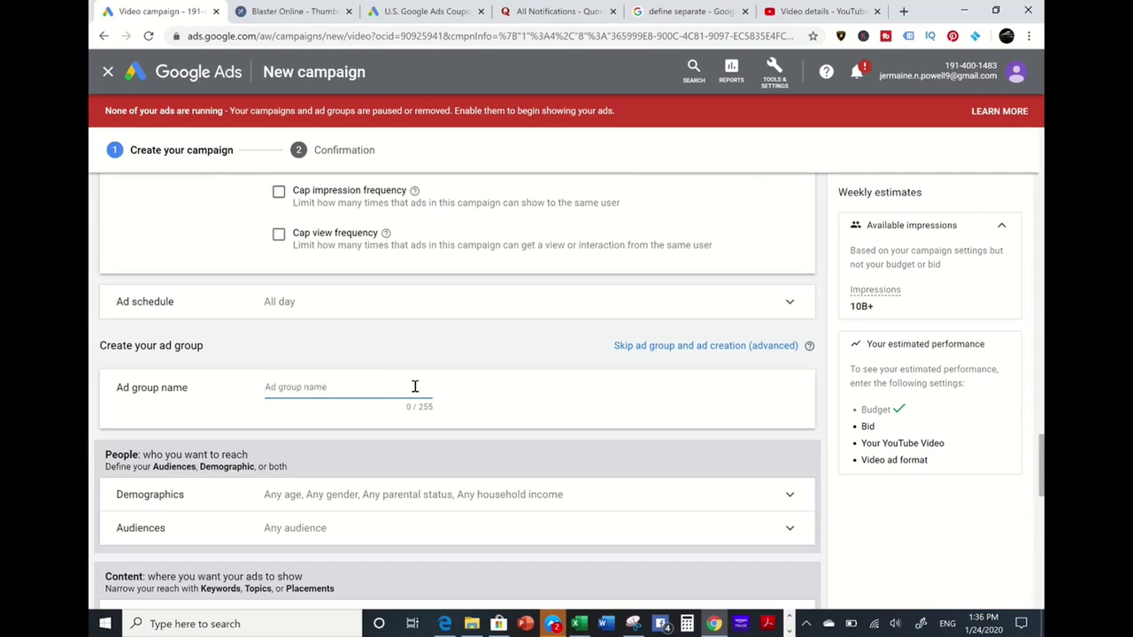
pyautogui.write('Test')
# Expand the Demographics targeting and examine the gender, age, parental status and household income options.
pyautogui.scroll(-1, 414, 387)
pyautogui.scroll(-2, 797, 330)
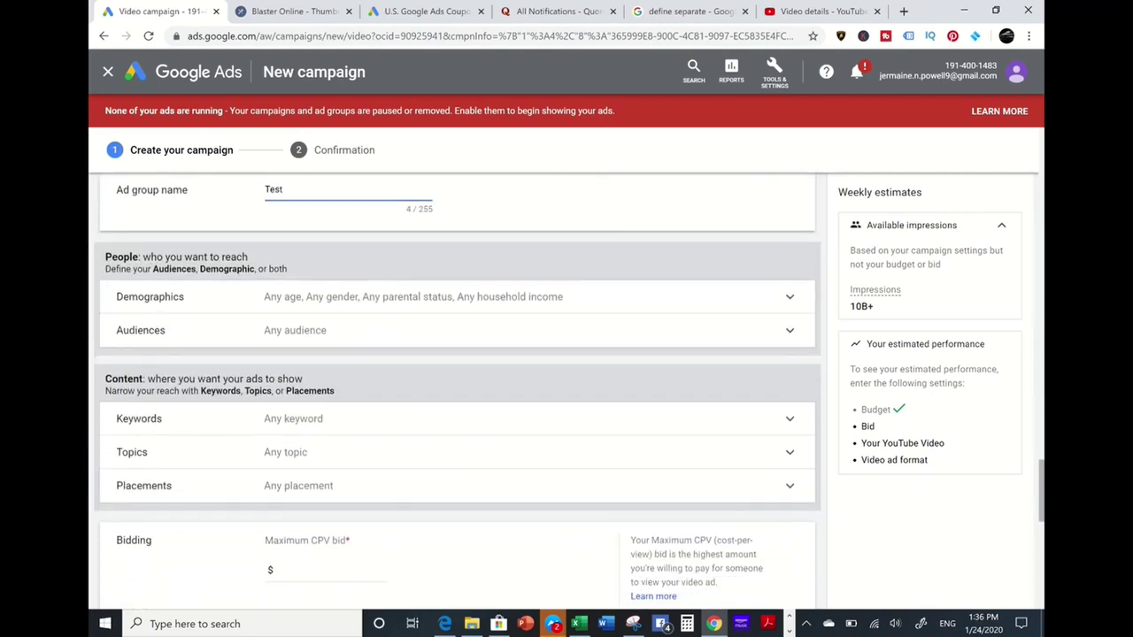
pyautogui.click(790, 309)
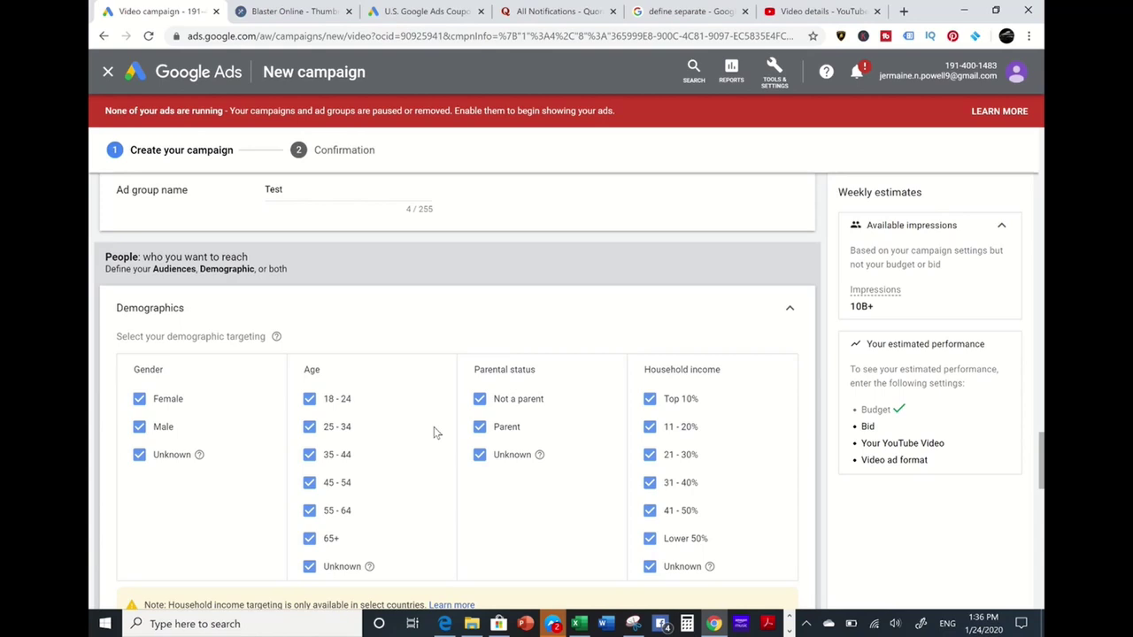
pyautogui.scroll(-2, 434, 432)
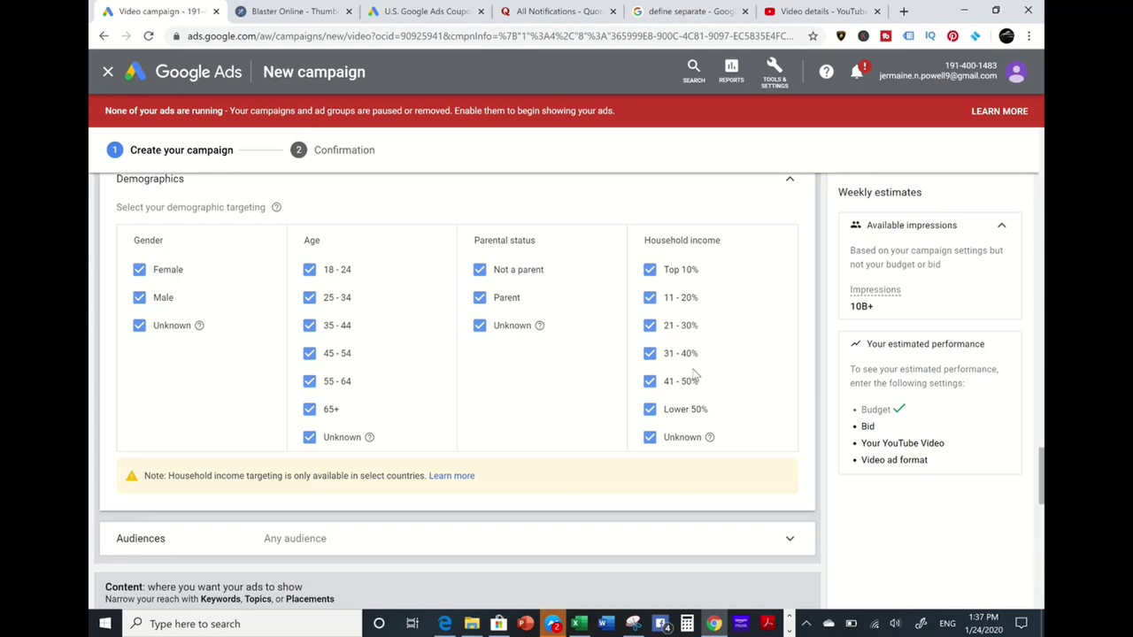
# Expand the Audiences targeting and examine the recently selected audiences, including Adding Dog to Household Soon and Social Media Enthusiasts.
pyautogui.scroll(-5, 695, 376)
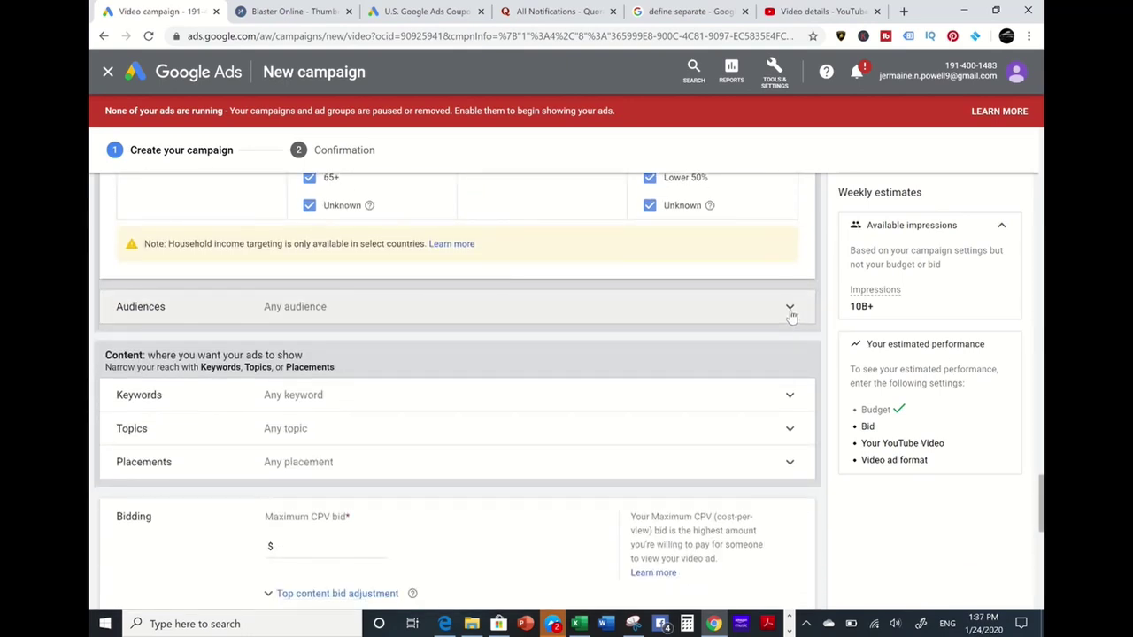
pyautogui.click(790, 309)
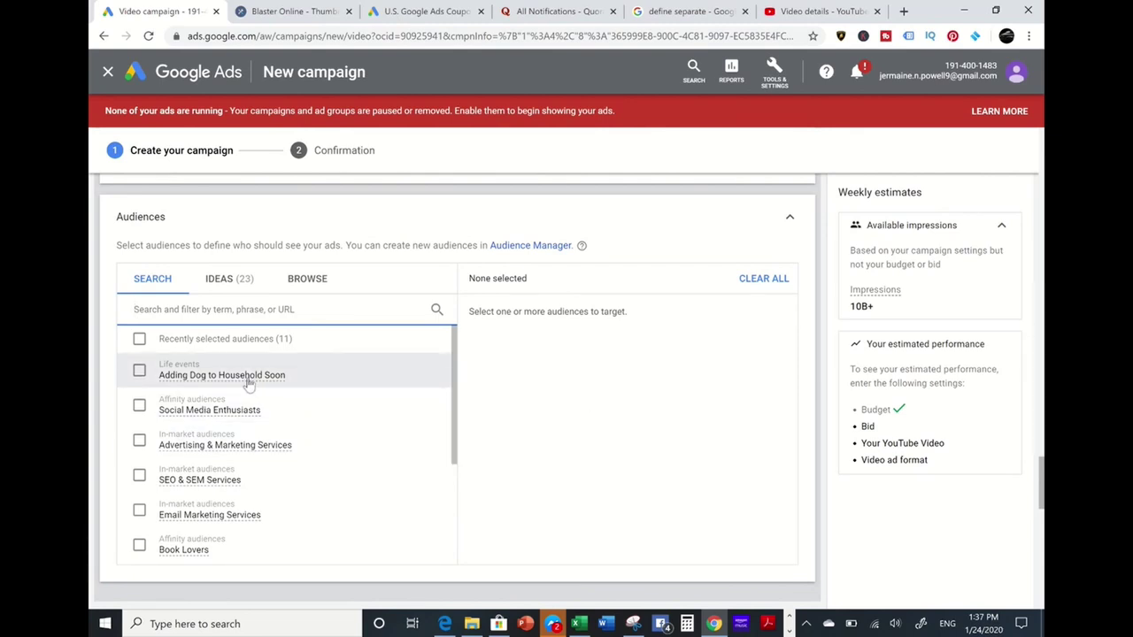
pyautogui.moveTo(249, 385)
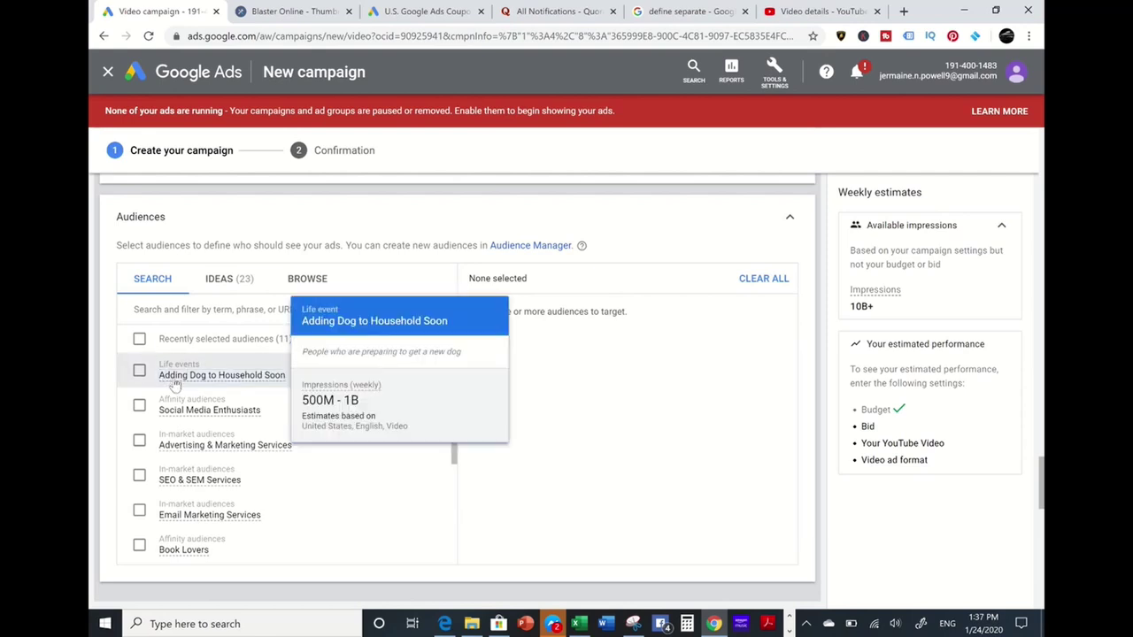
pyautogui.moveTo(182, 416)
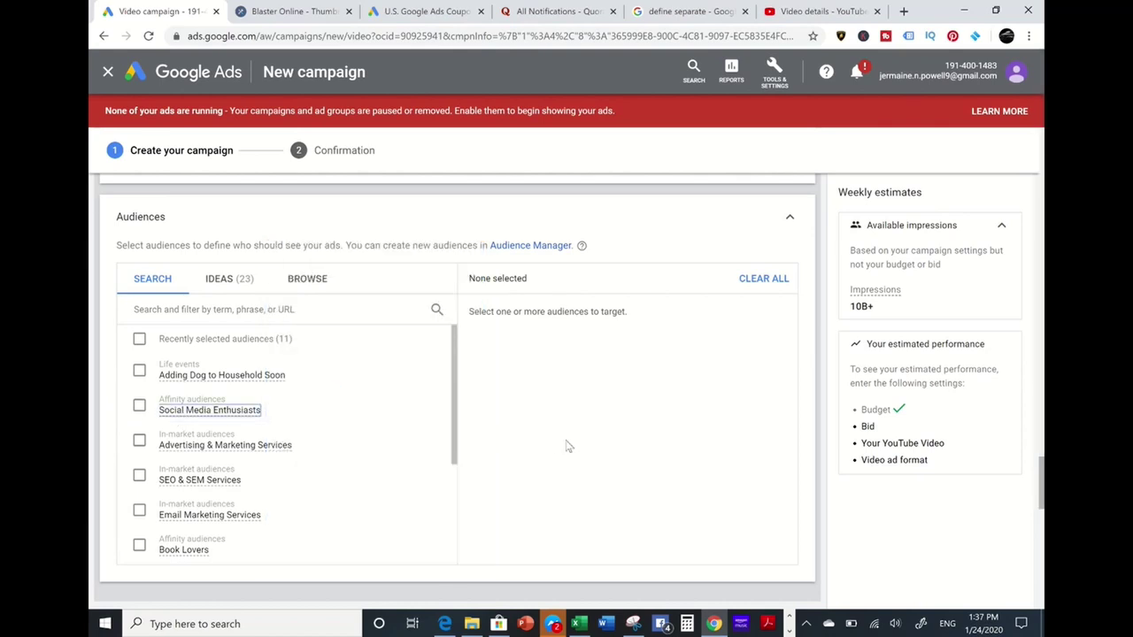
# Expand the Keywords targeting, search the keyword ideas for the product or service Youtube, and examine the suggestions.
pyautogui.scroll(-2, 283, 442)
pyautogui.scroll(-4, 700, 343)
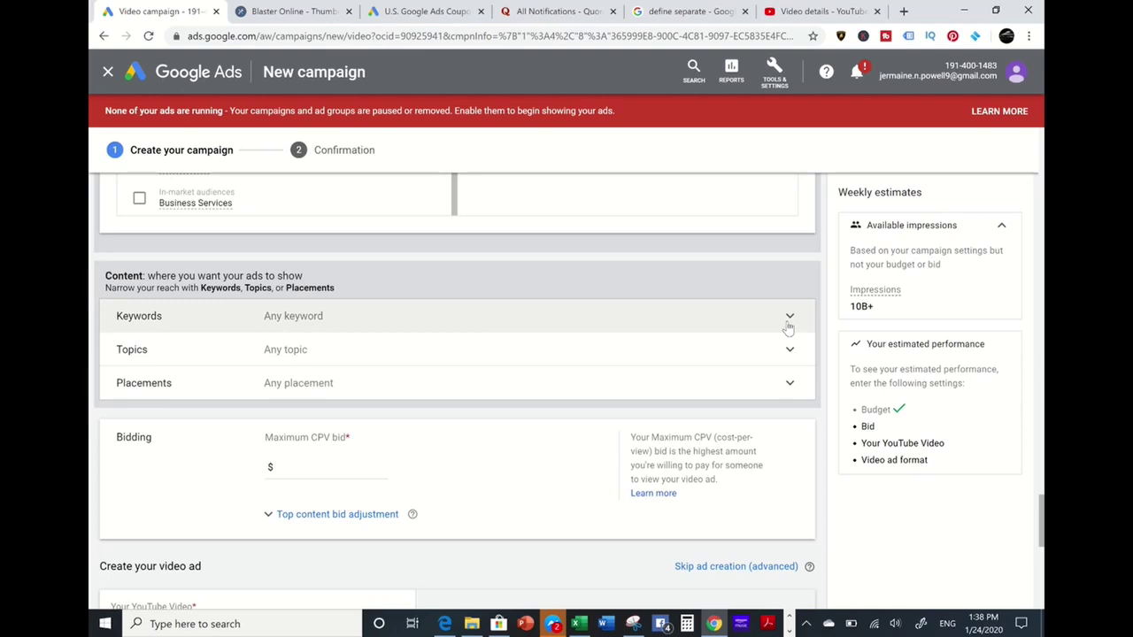
pyautogui.click(788, 326)
pyautogui.click(567, 447)
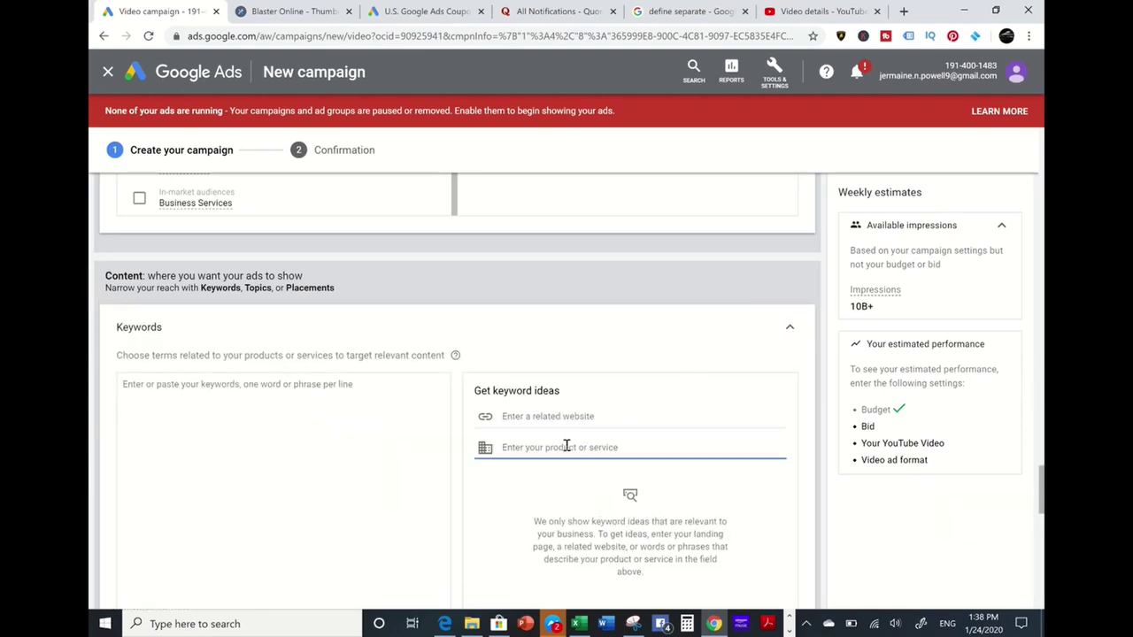
pyautogui.write('Youtube')
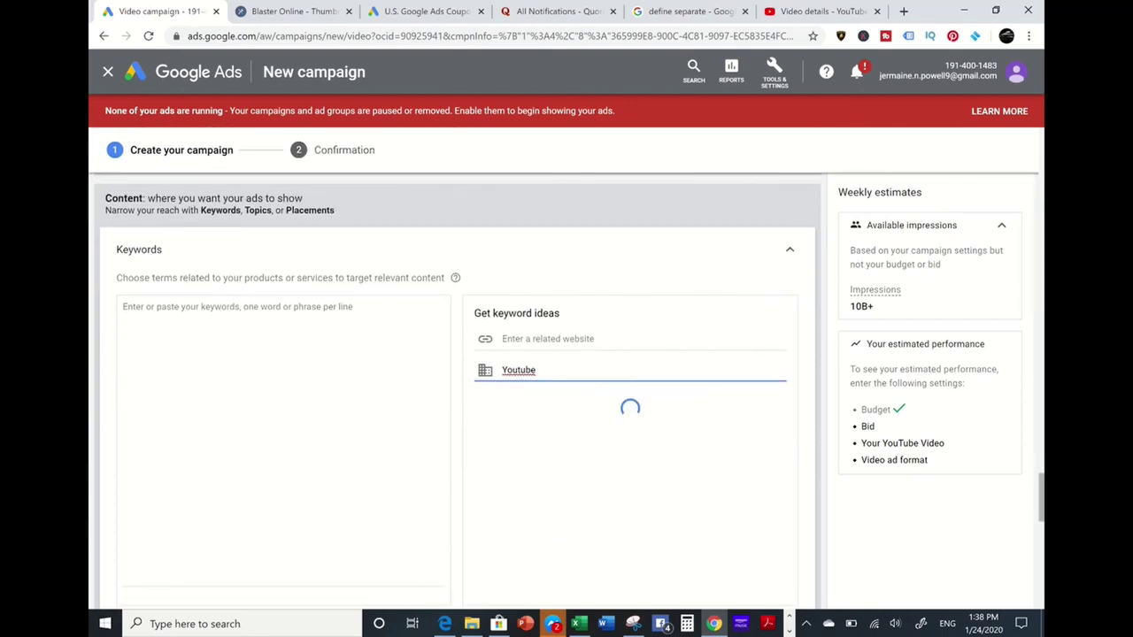
pyautogui.scroll(-2, 458, 389)
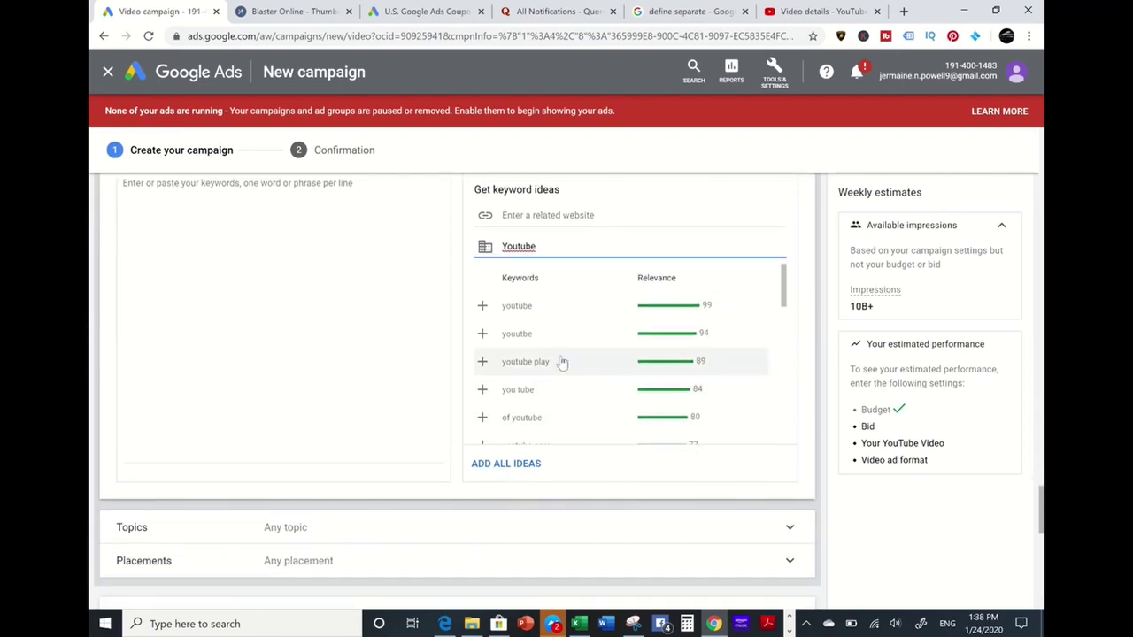
pyautogui.scroll(-2, 645, 366)
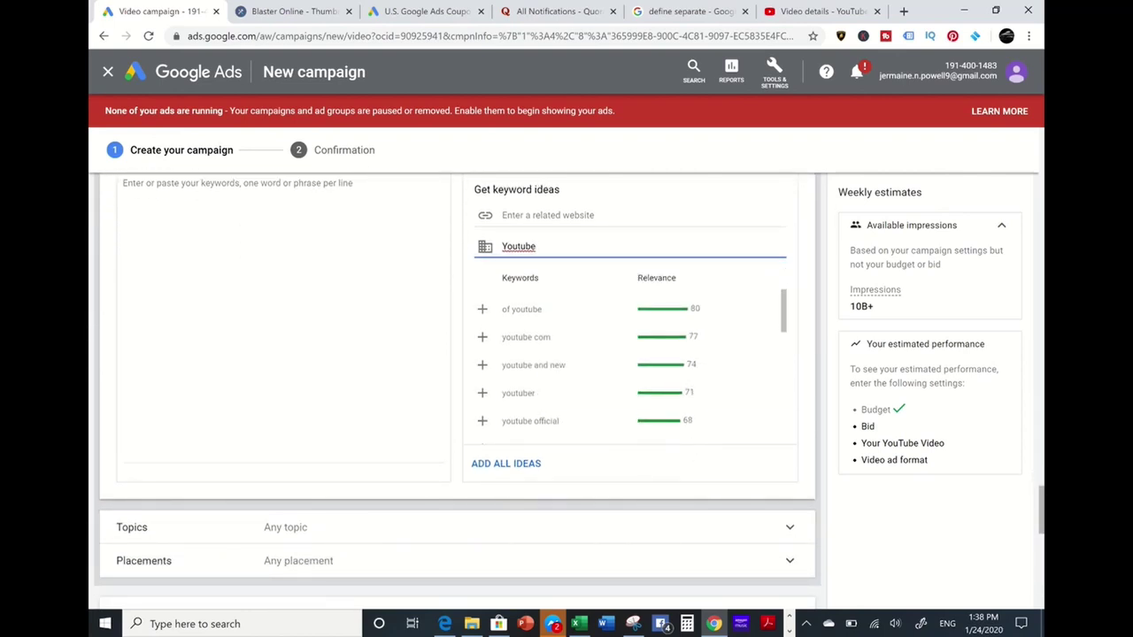
pyautogui.scroll(2, 620, 361)
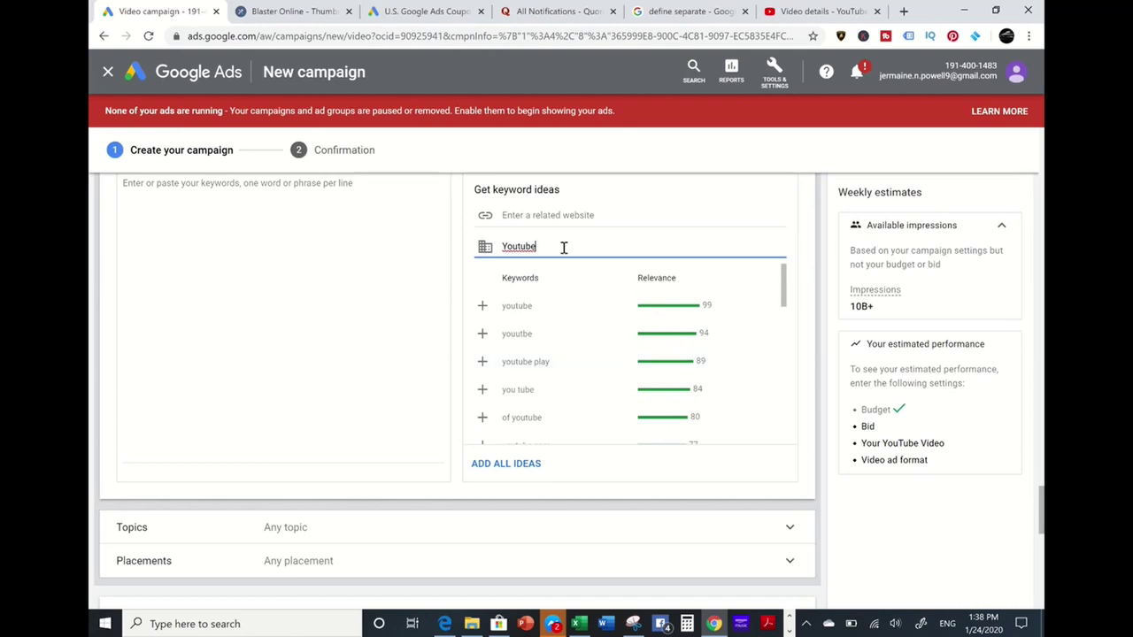
# Refine the keyword ideas search to Youtube ads and add the keywords video ads, online video advertising and youtube ads.
pyautogui.write('ads')
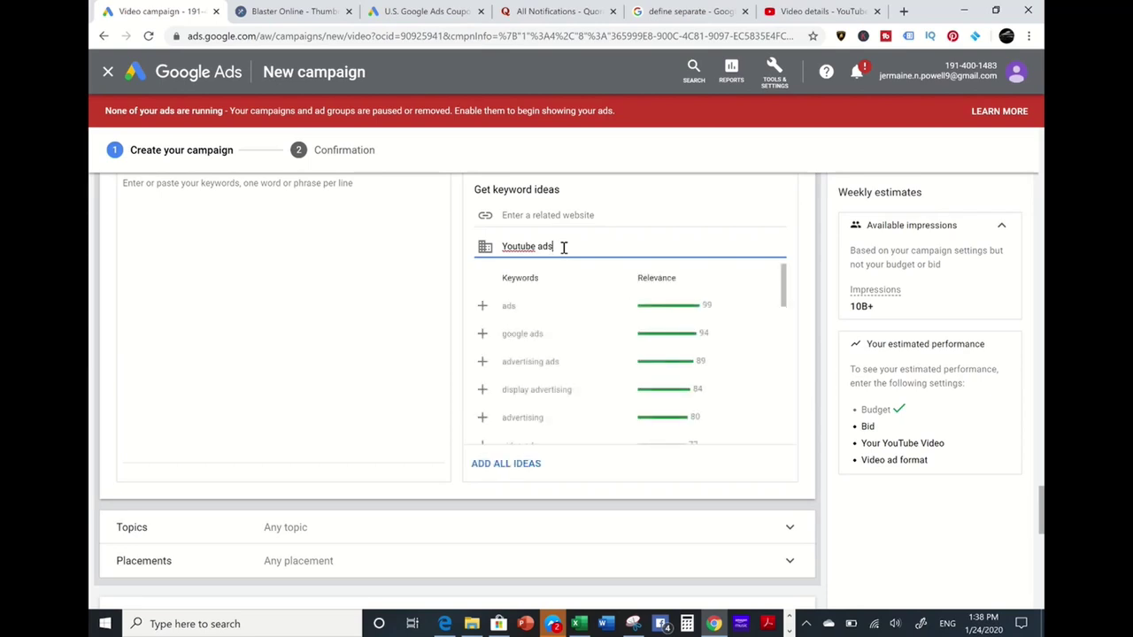
pyautogui.scroll(-1, 596, 362)
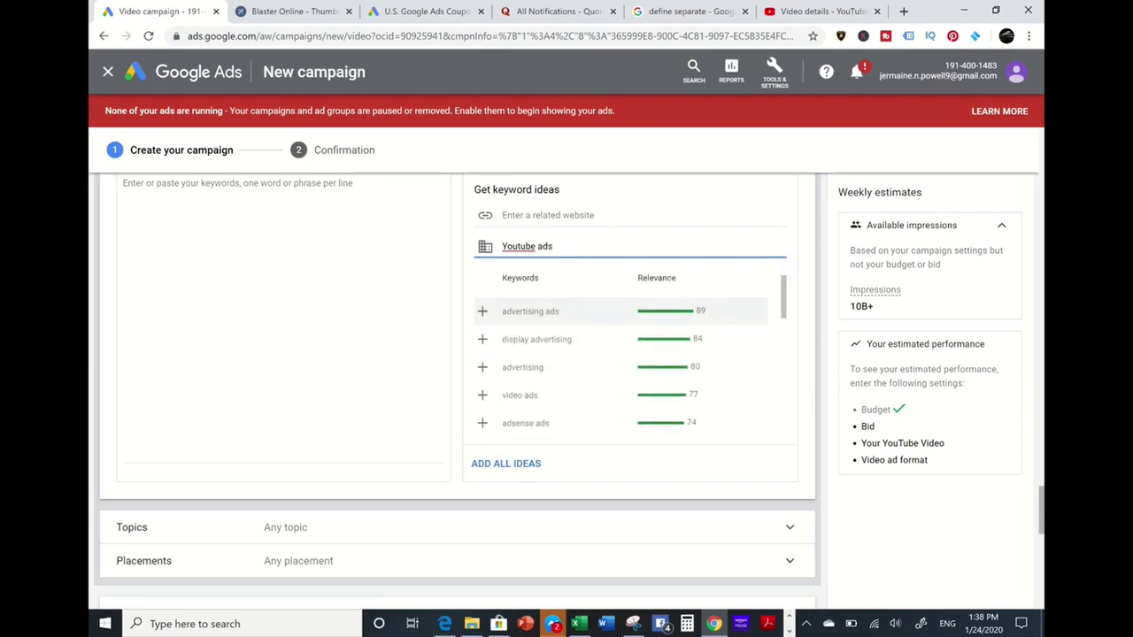
pyautogui.scroll(-1, 540, 357)
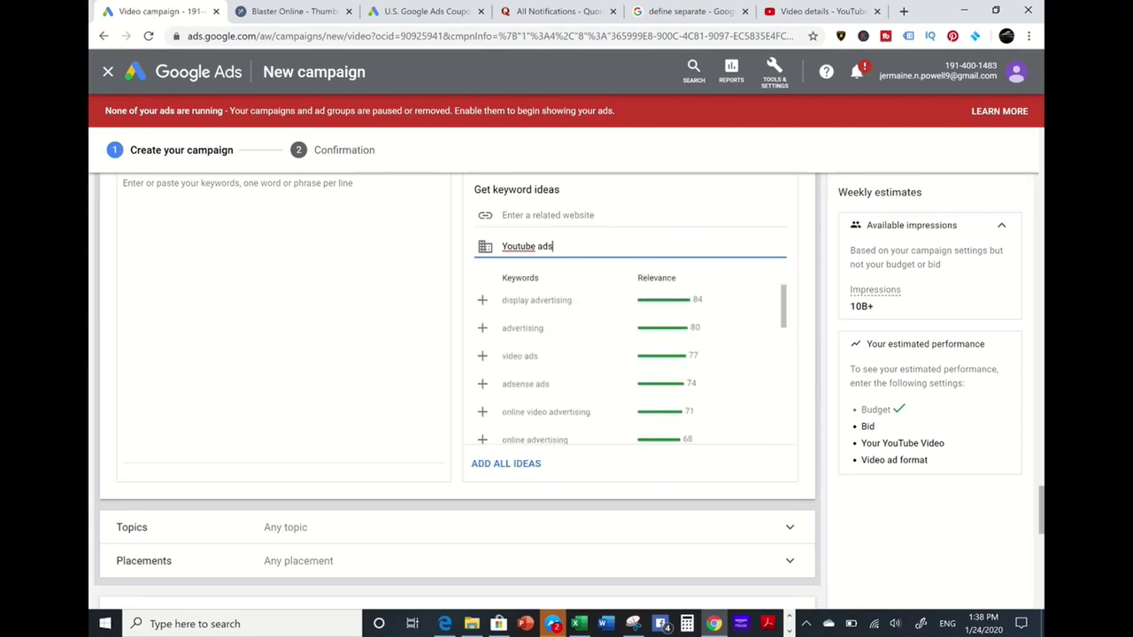
pyautogui.click(484, 356)
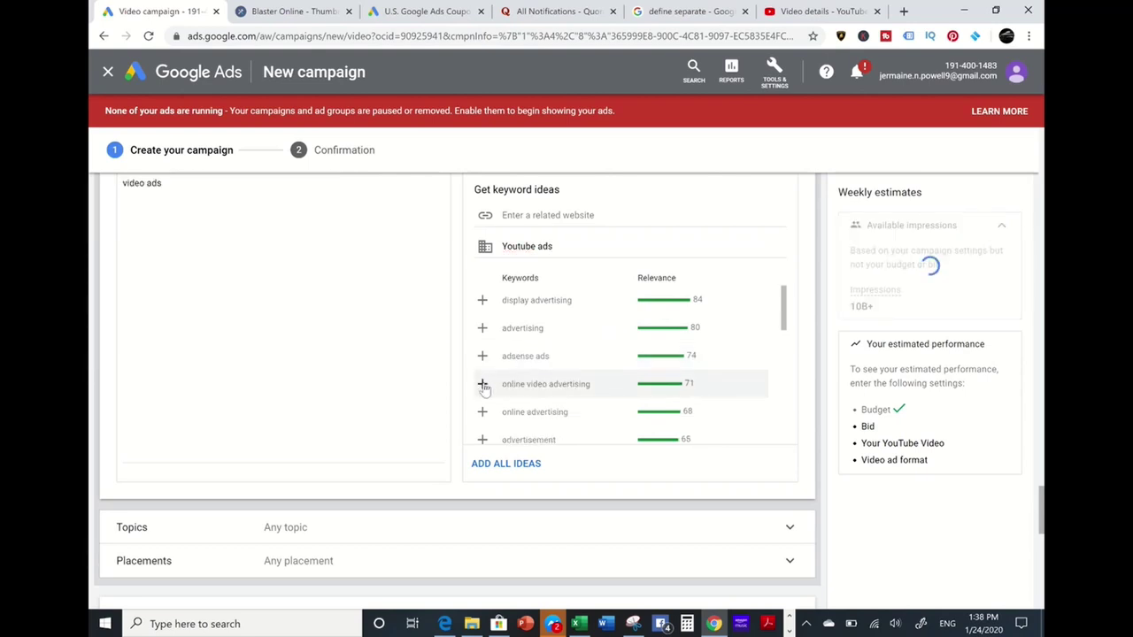
pyautogui.click(483, 387)
pyautogui.scroll(-1, 499, 410)
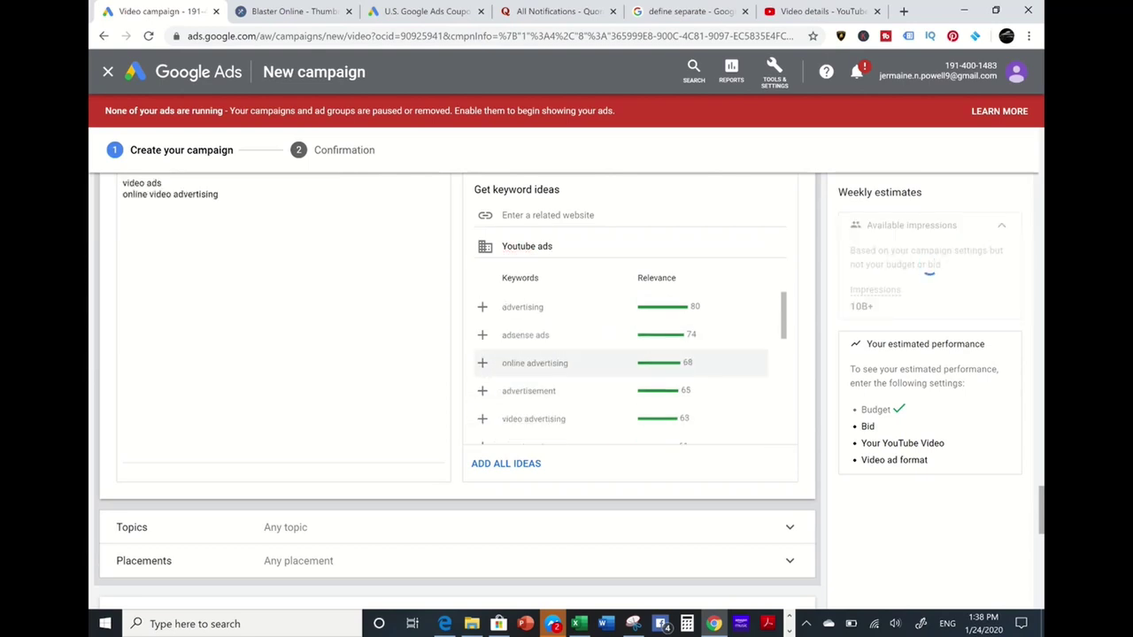
pyautogui.scroll(-2, 540, 381)
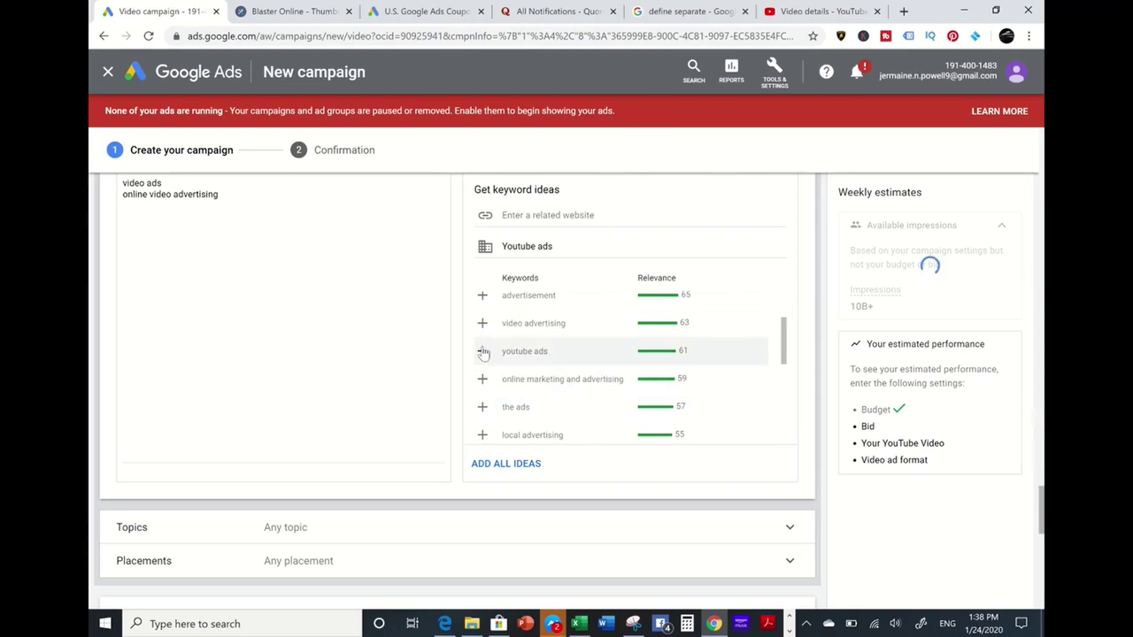
pyautogui.click(483, 352)
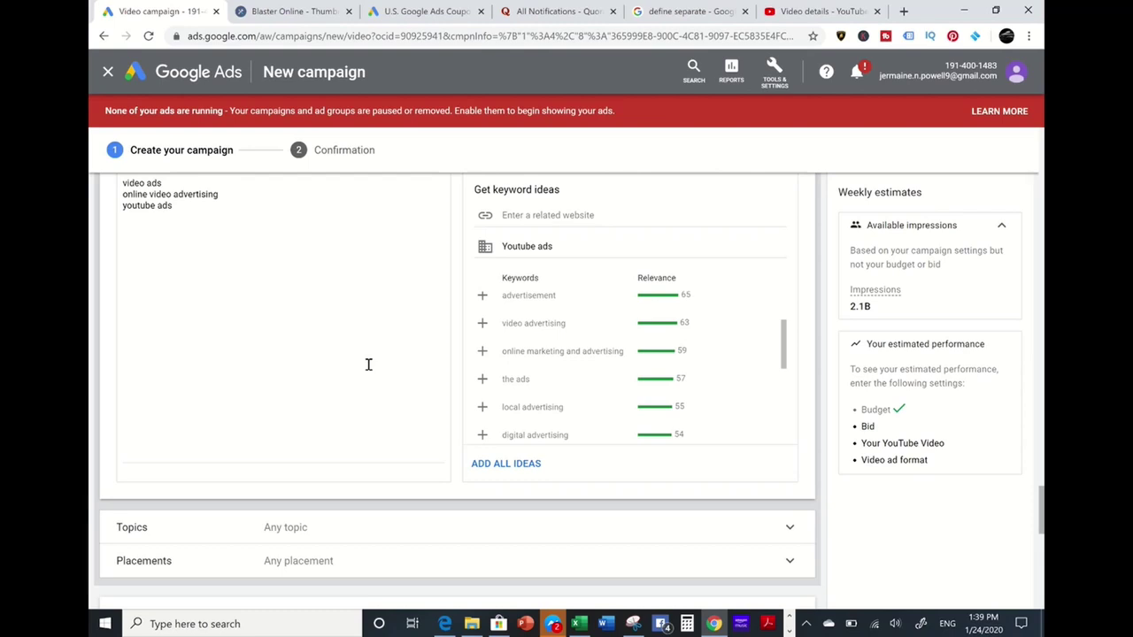
# Expand the Topics targeting and examine the available topic categories from Arts & Entertainment through Travel.
pyautogui.scroll(1, 369, 364)
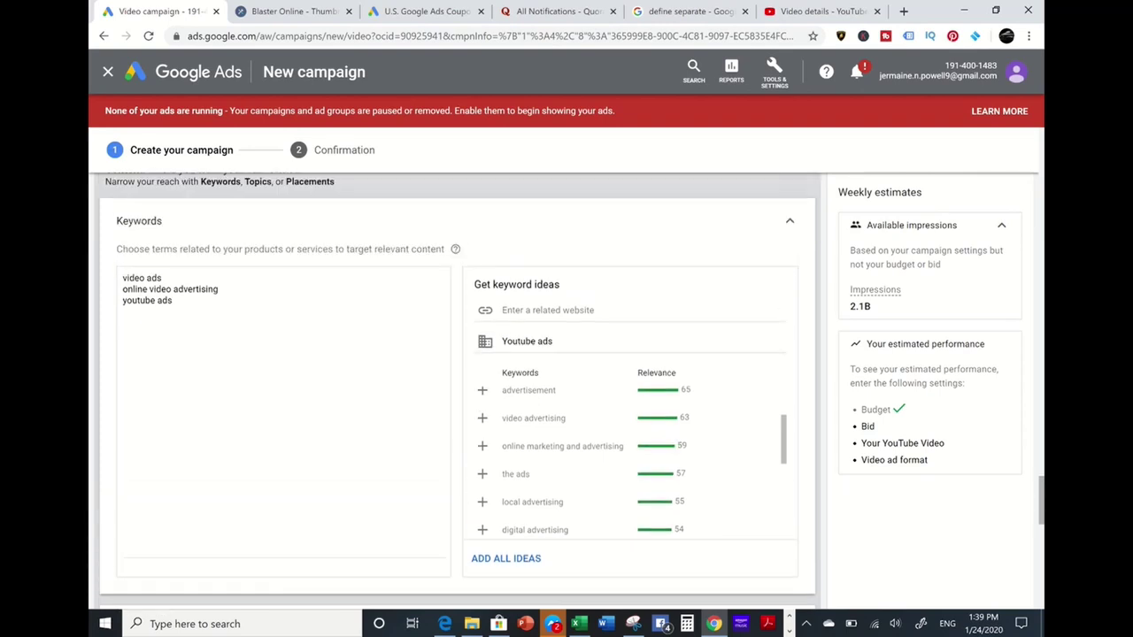
pyautogui.scroll(-3, 457, 389)
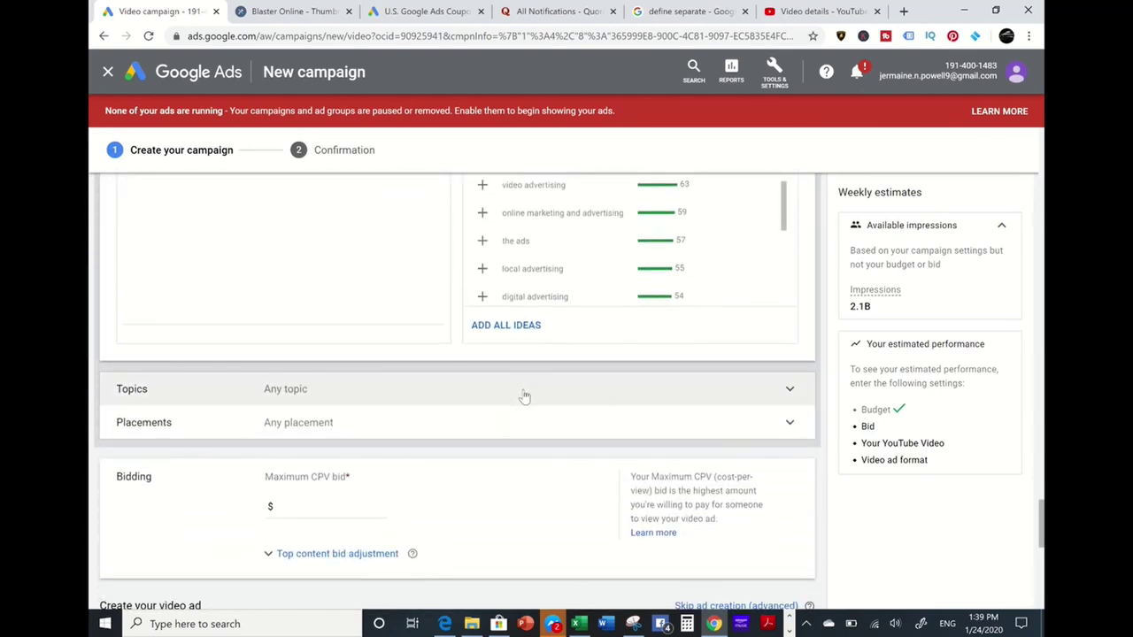
pyautogui.click(524, 395)
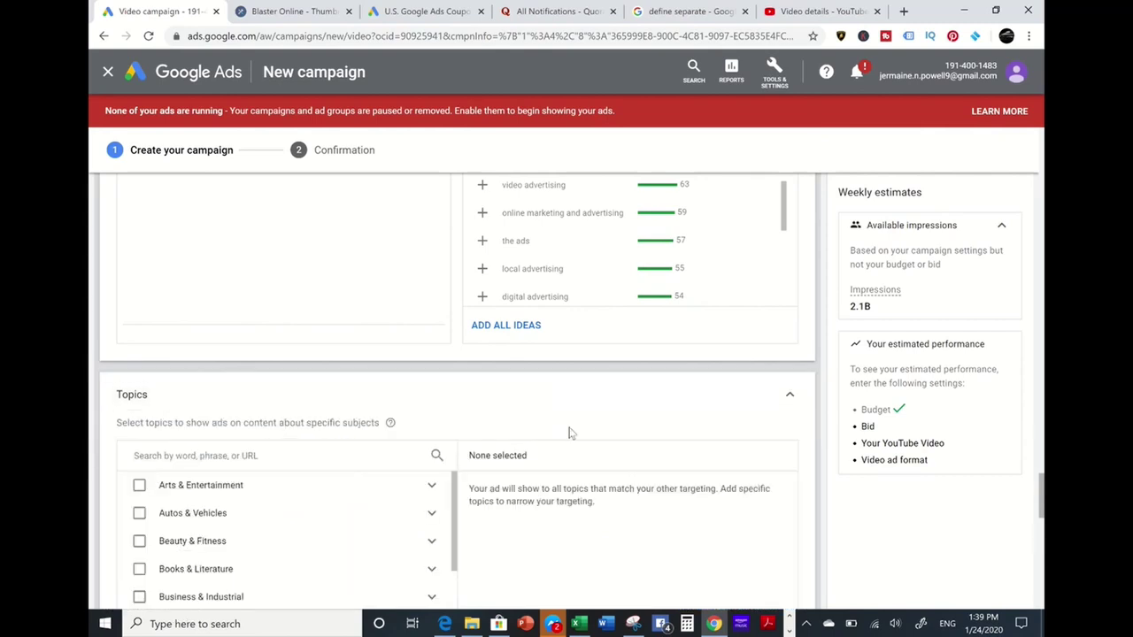
pyautogui.scroll(-1, 571, 432)
pyautogui.scroll(-2, 456, 389)
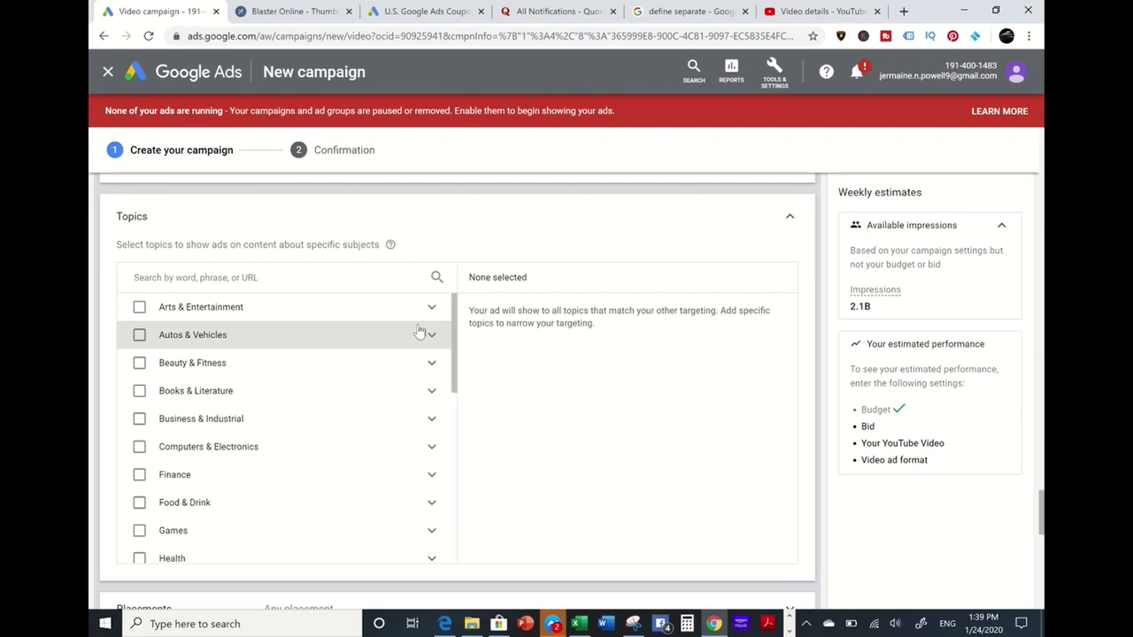
pyautogui.scroll(-6, 420, 330)
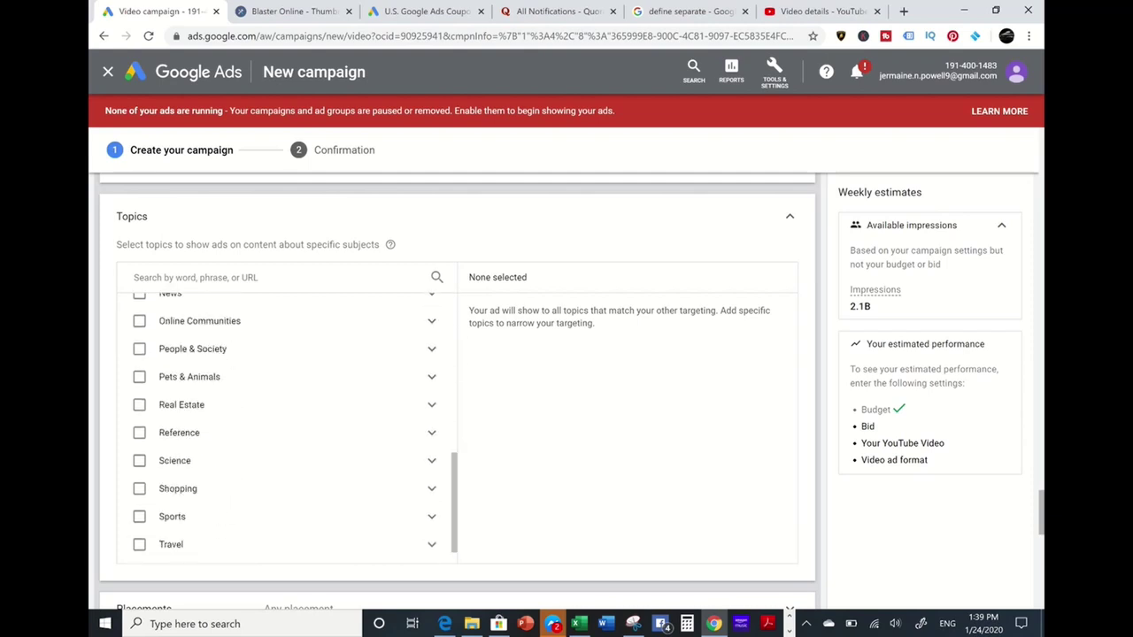
# Expand the Placements targeting, search it for youtube ads, and open the YouTube videos results.
pyautogui.scroll(-3, 481, 329)
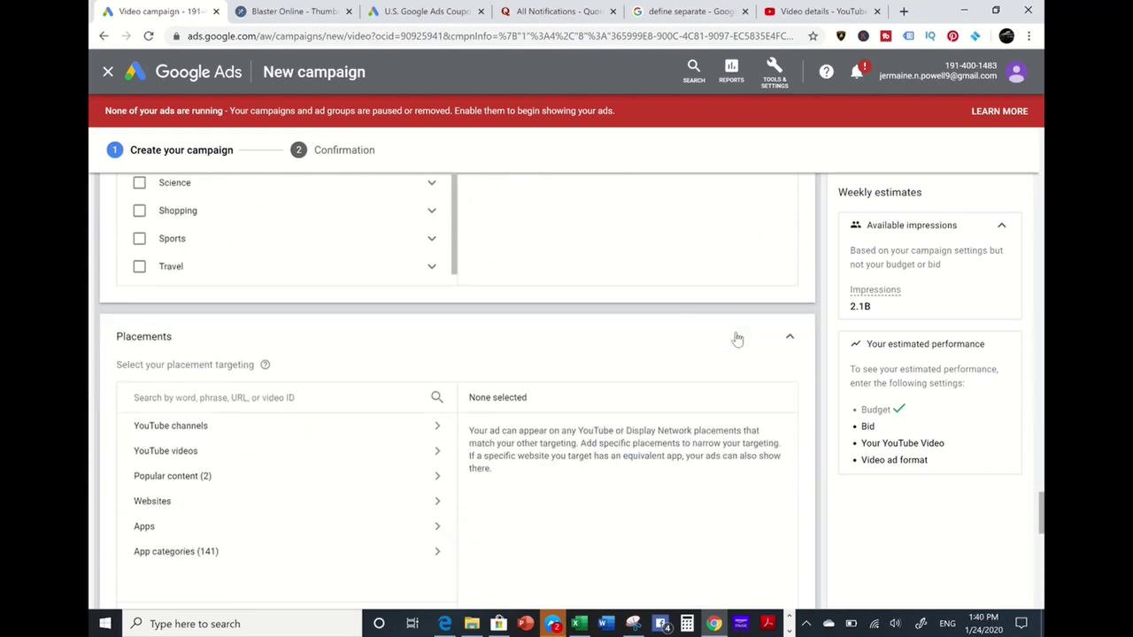
pyautogui.click(264, 400)
pyautogui.write('you')
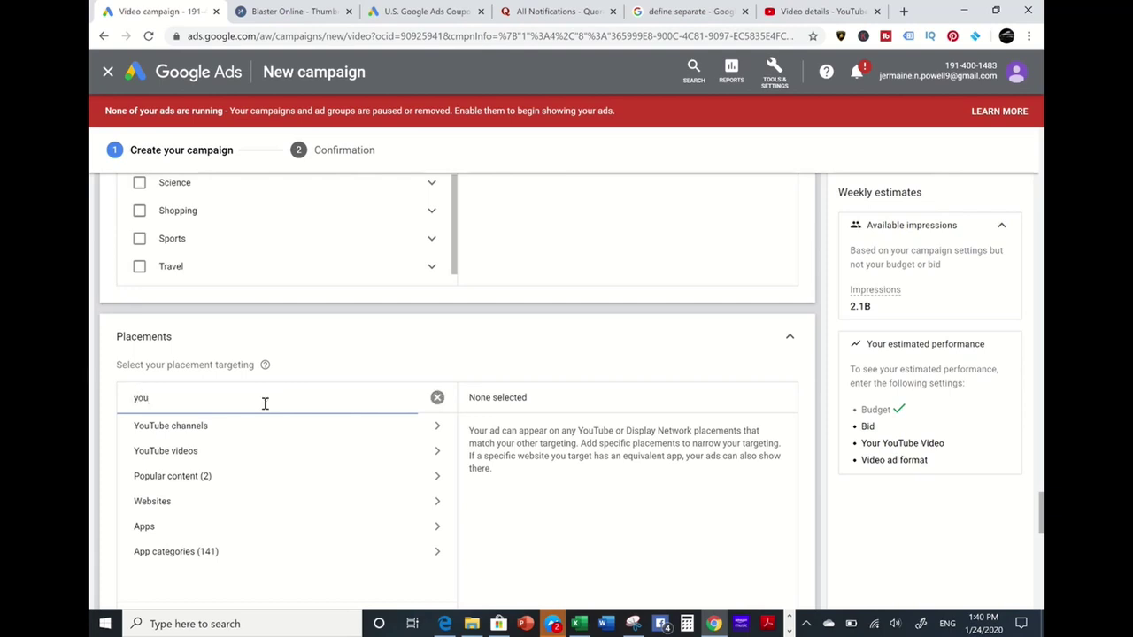
pyautogui.write('tube ads')
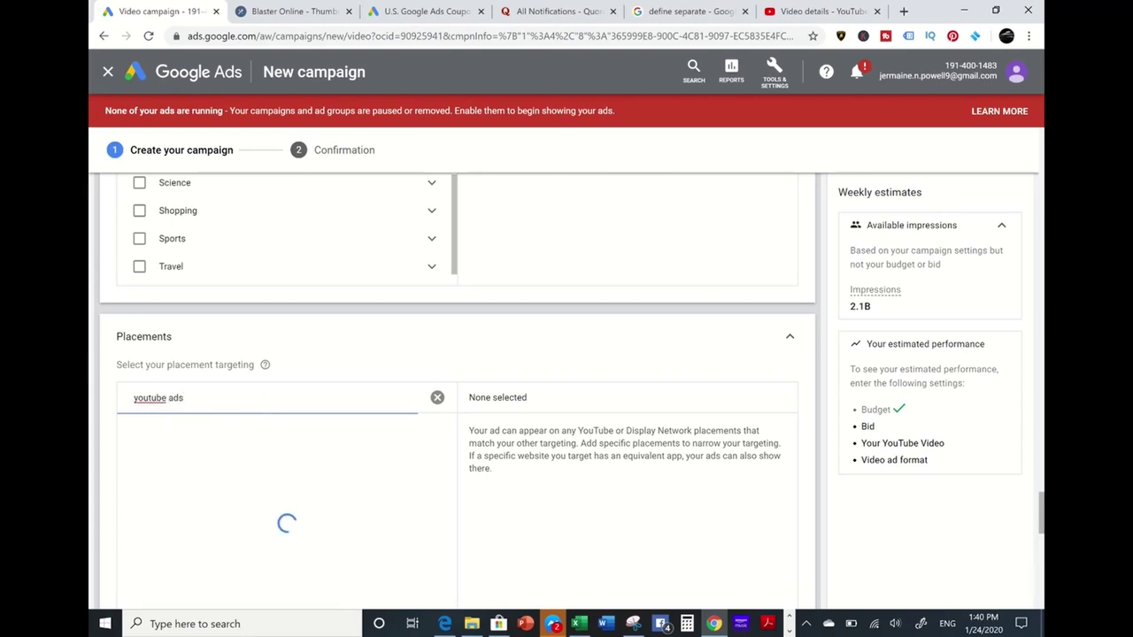
pyautogui.scroll(-2, 265, 404)
pyautogui.scroll(-1, 457, 392)
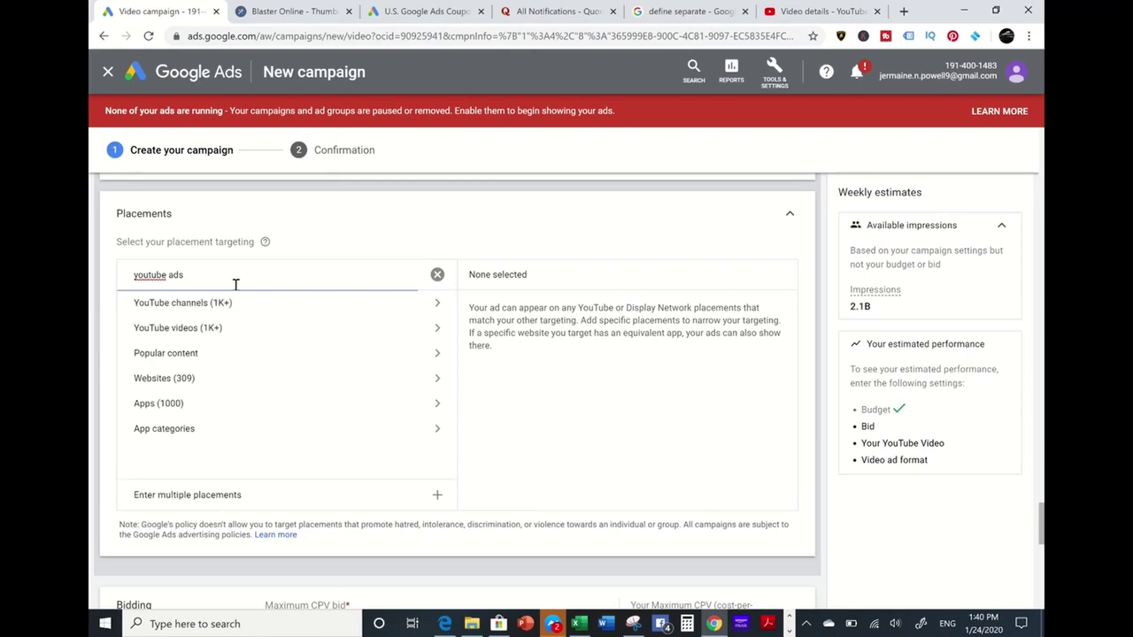
pyautogui.click(223, 330)
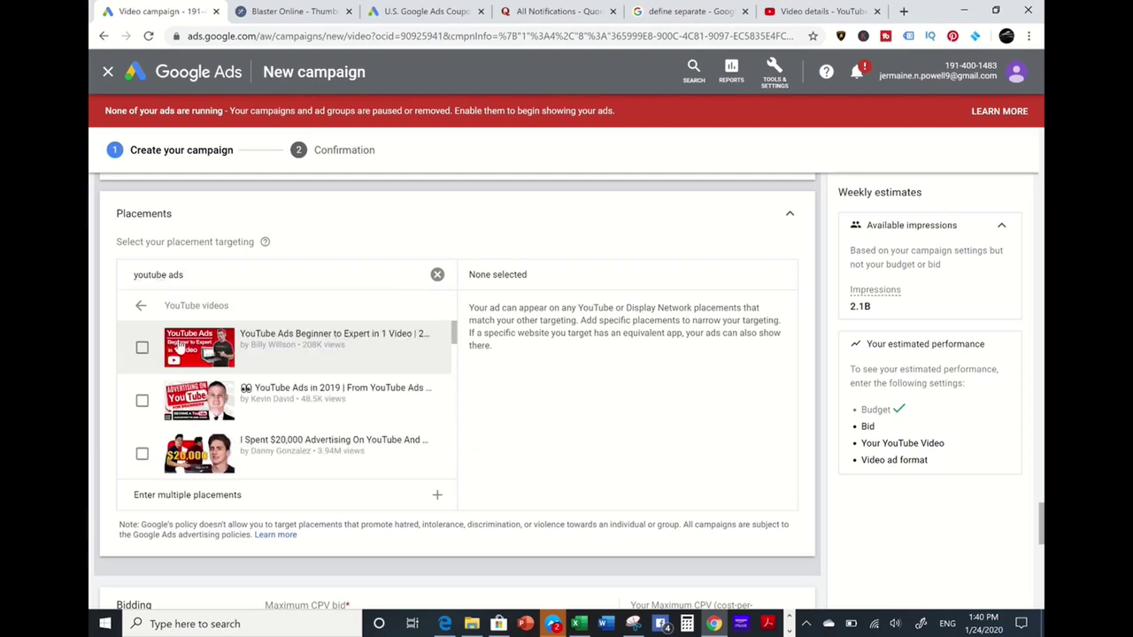
# Try targeting the first three YouTube videos in the results as placements, and clear all selected placements.
pyautogui.click(142, 347)
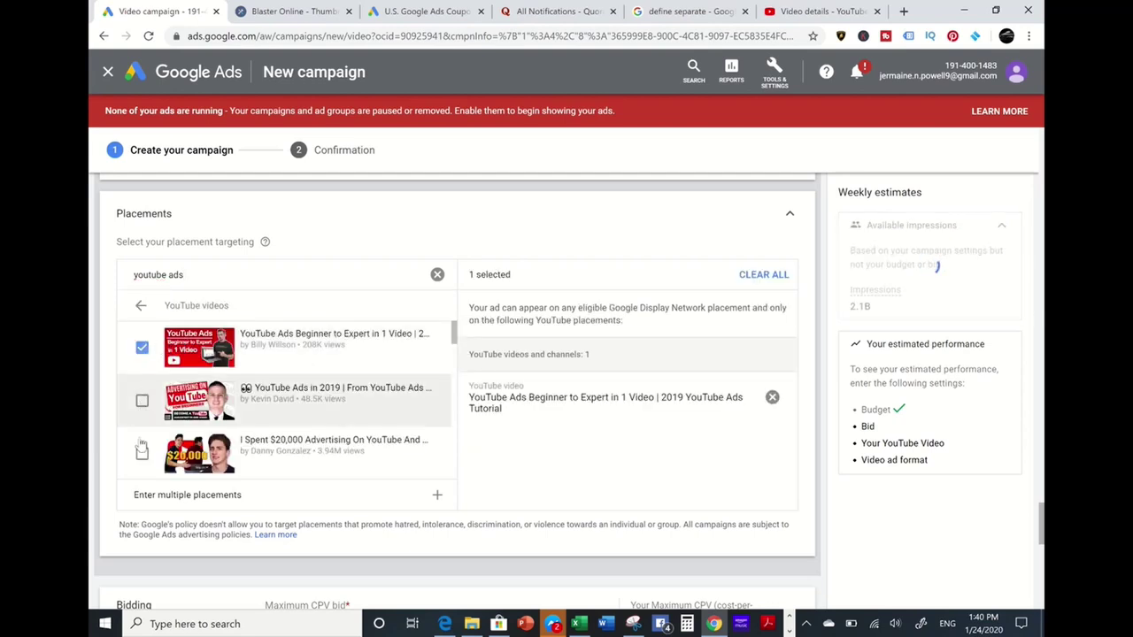
pyautogui.click(142, 400)
pyautogui.click(143, 456)
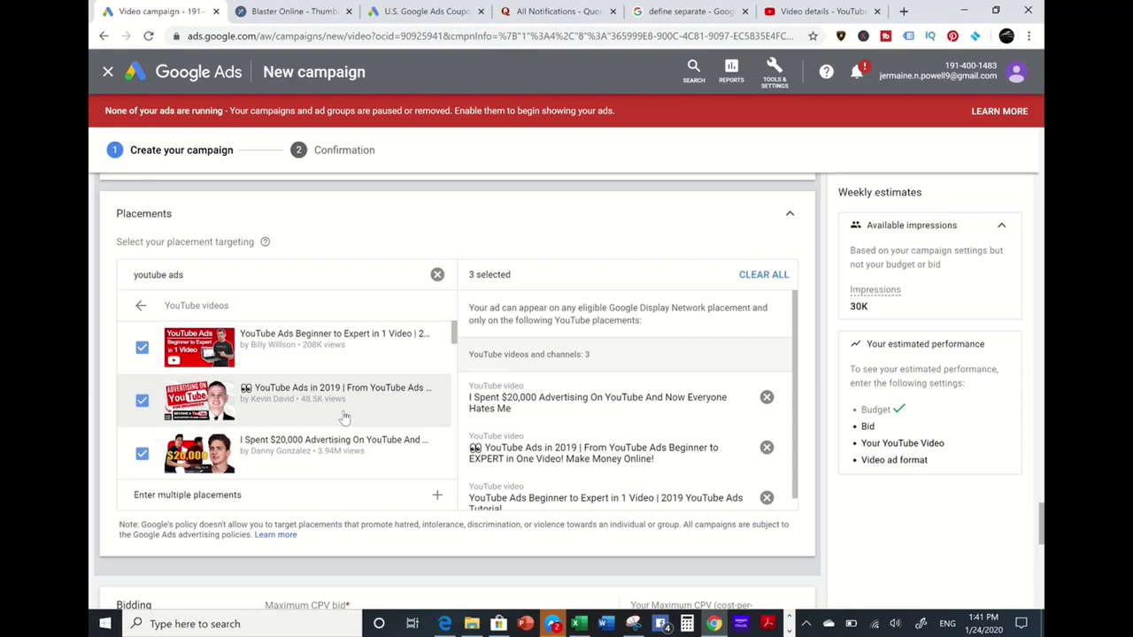
pyautogui.click(767, 500)
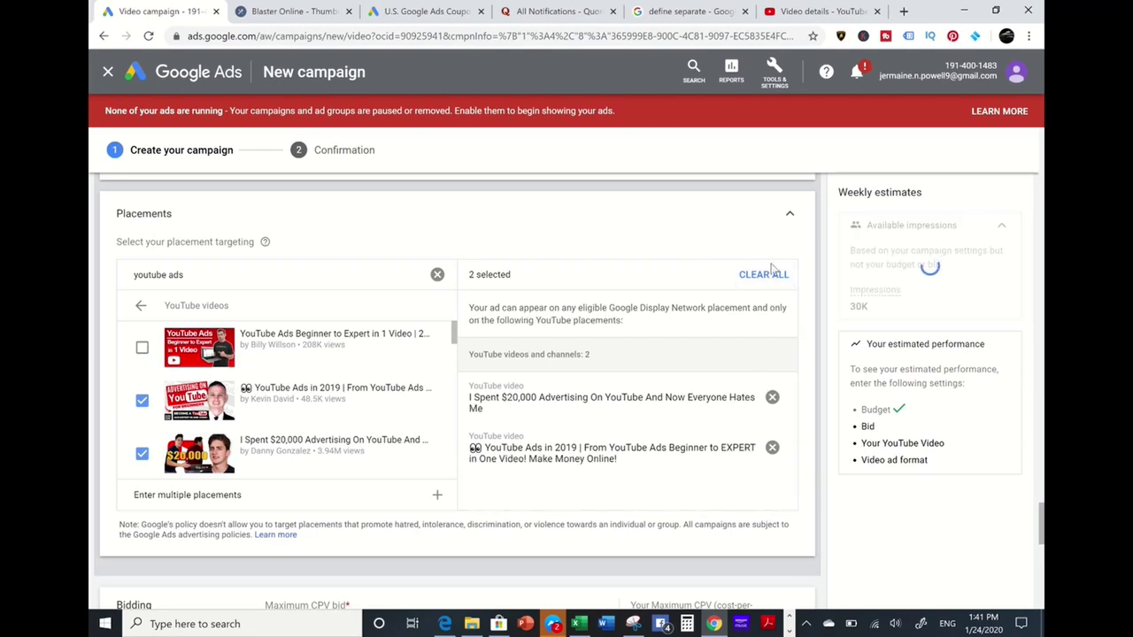
pyautogui.click(763, 275)
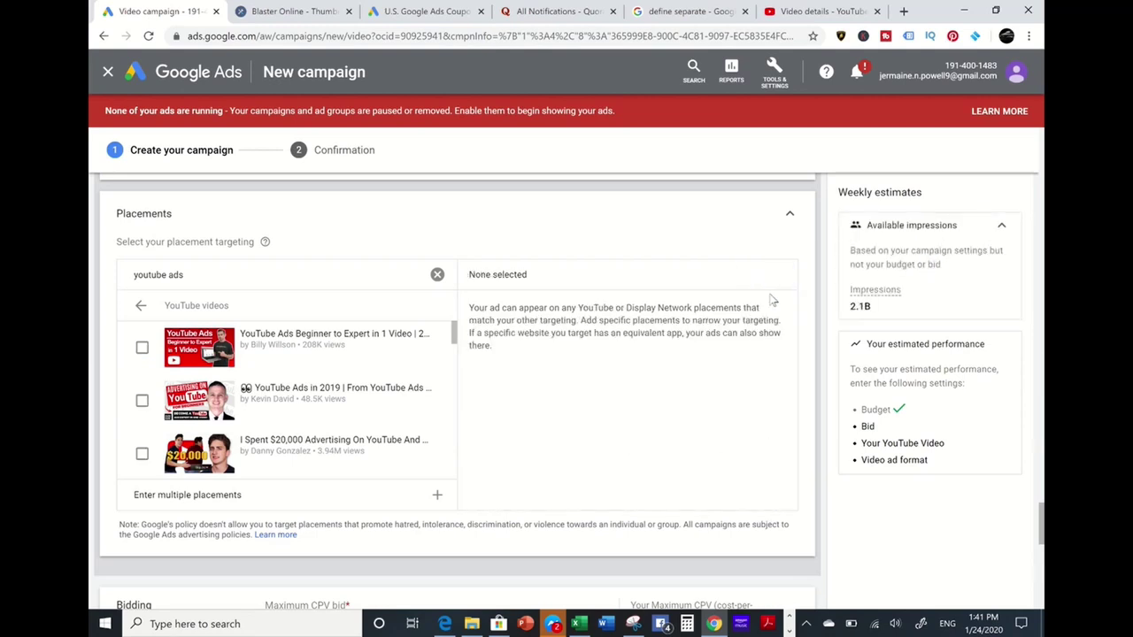
# Set the ad group's maximum CPV bid to $0.05.
pyautogui.scroll(-6, 297, 398)
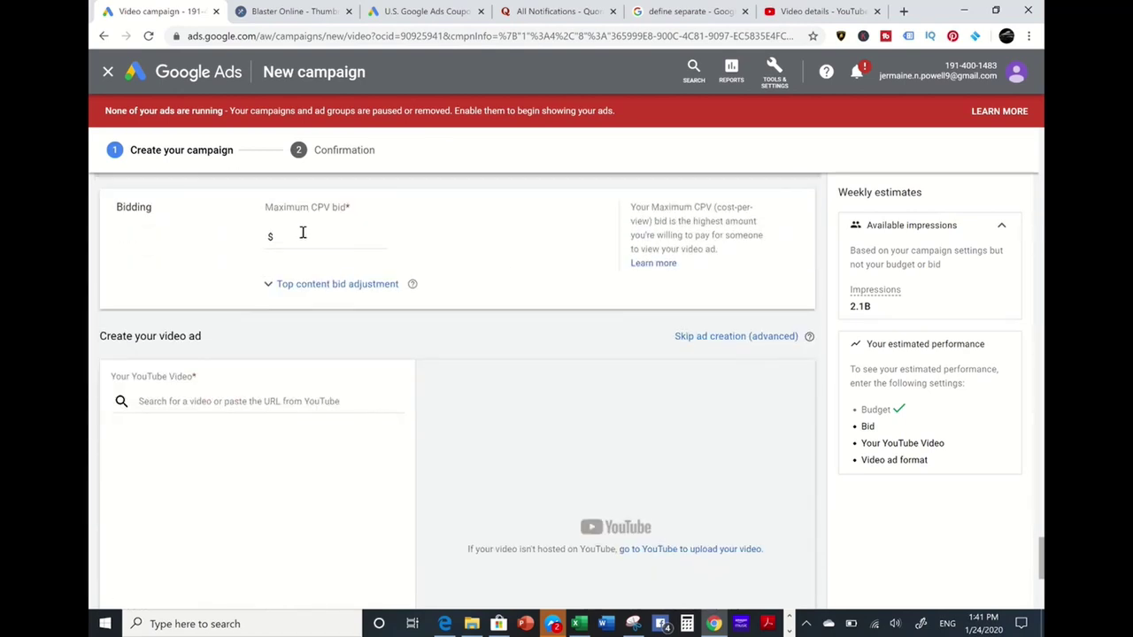
pyautogui.click(303, 232)
pyautogui.write('0')
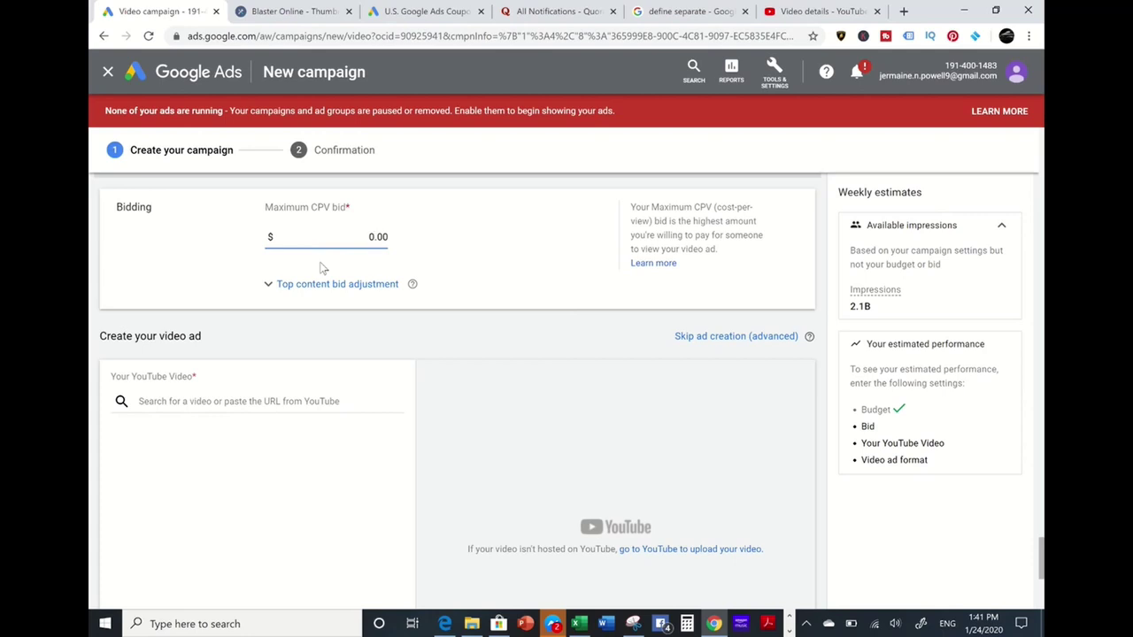
pyautogui.write('.05')
# Copy the link of the How To Do Placment YouTube Ads That Get Results video from YouTube Studio and use it as the Google Ads video.
pyautogui.click(273, 400)
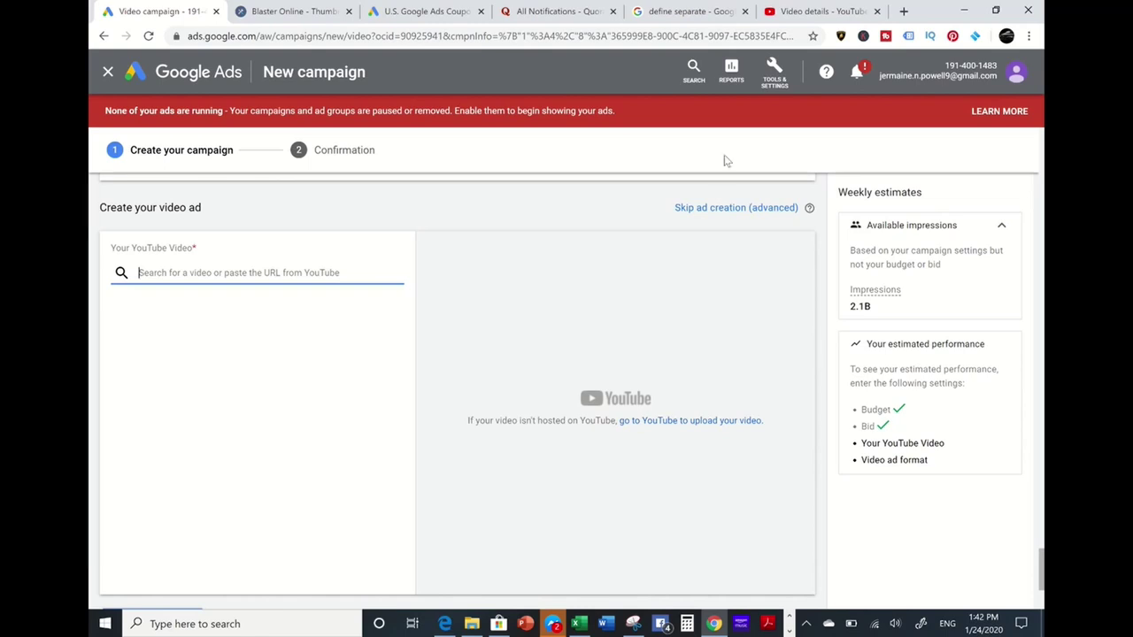
pyautogui.click(815, 13)
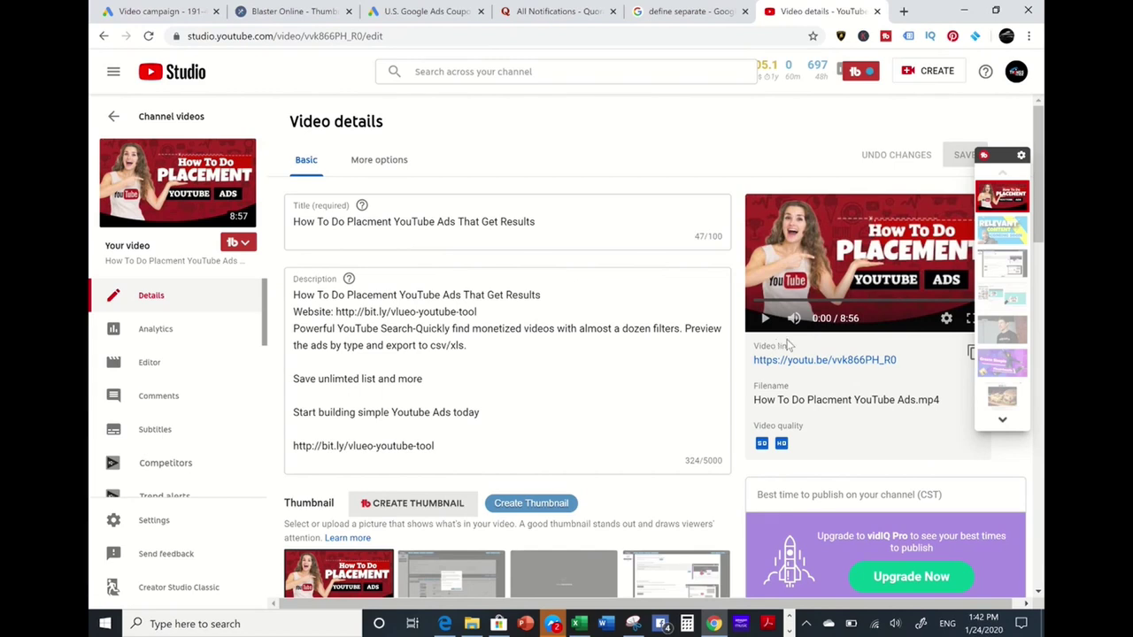
pyautogui.click(971, 354)
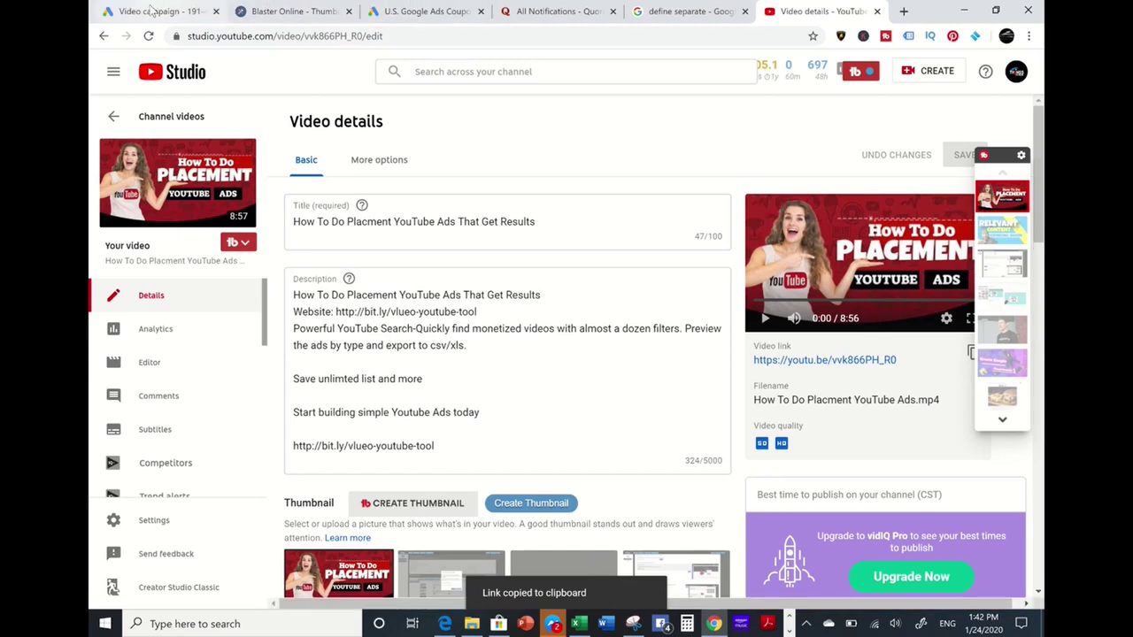
pyautogui.click(151, 10)
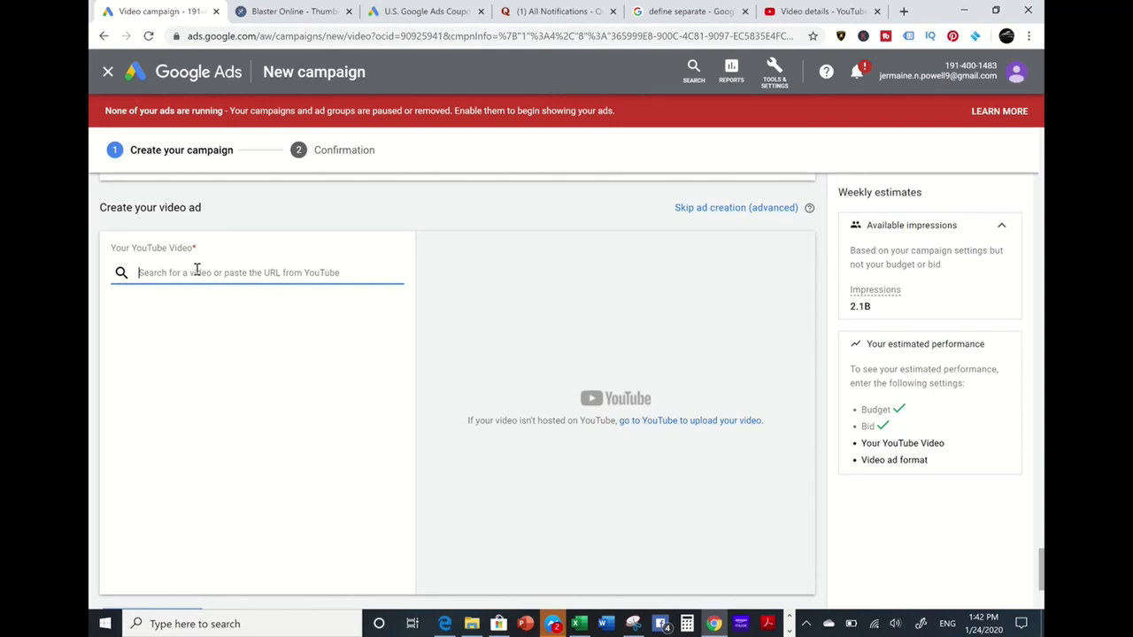
pyautogui.hotkey('ctrl', 'v')
pyautogui.click(203, 302)
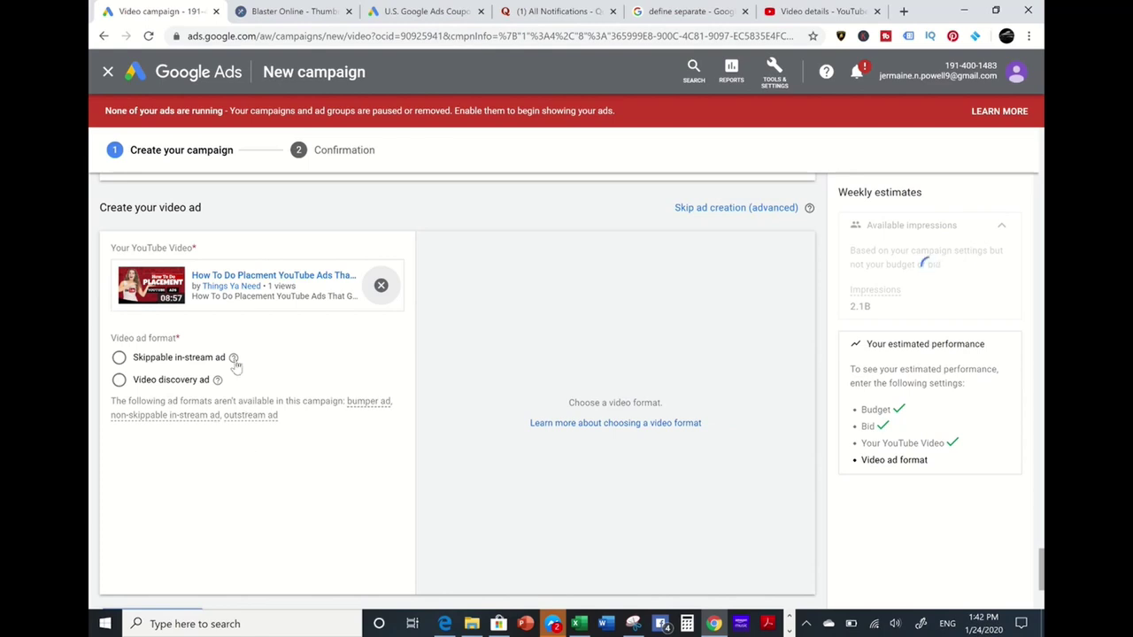
# Read the help description of the skippable in-stream ad format.
pyautogui.moveTo(235, 365)
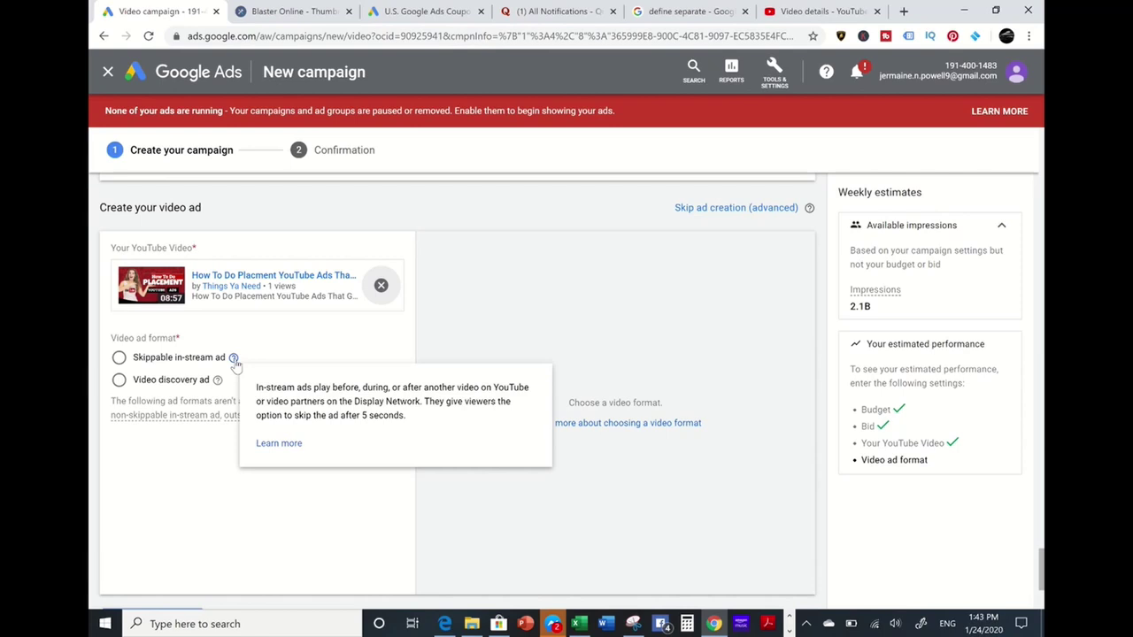
# Choose the video discovery ad format and enter "test" as the headline, Description 1 and Description 2.
pyautogui.click(120, 380)
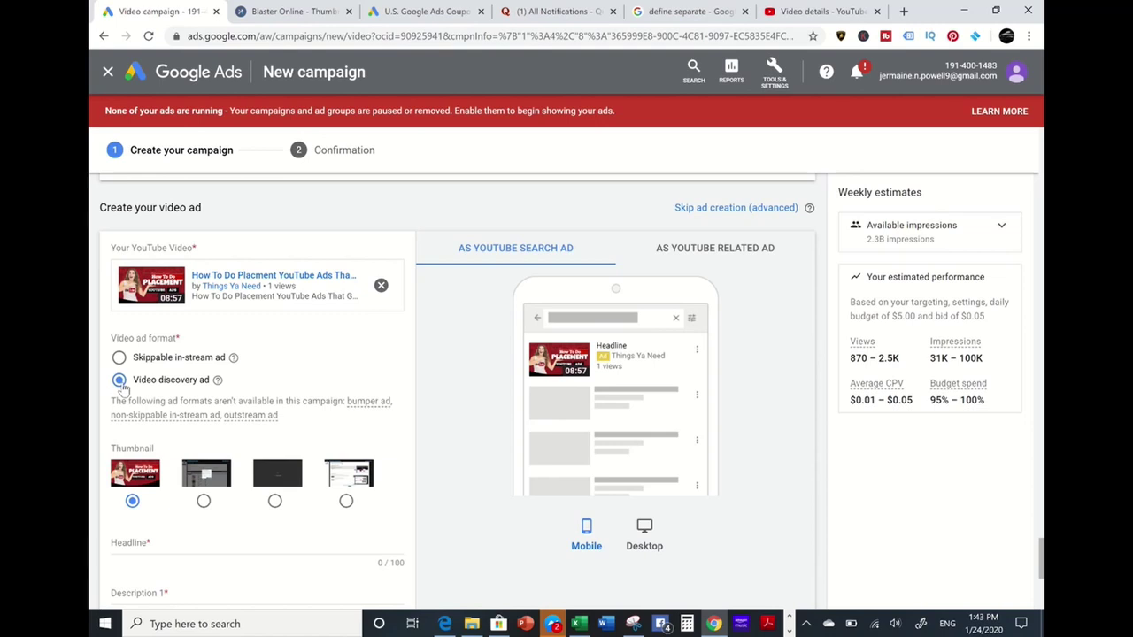
pyautogui.scroll(-1, 123, 389)
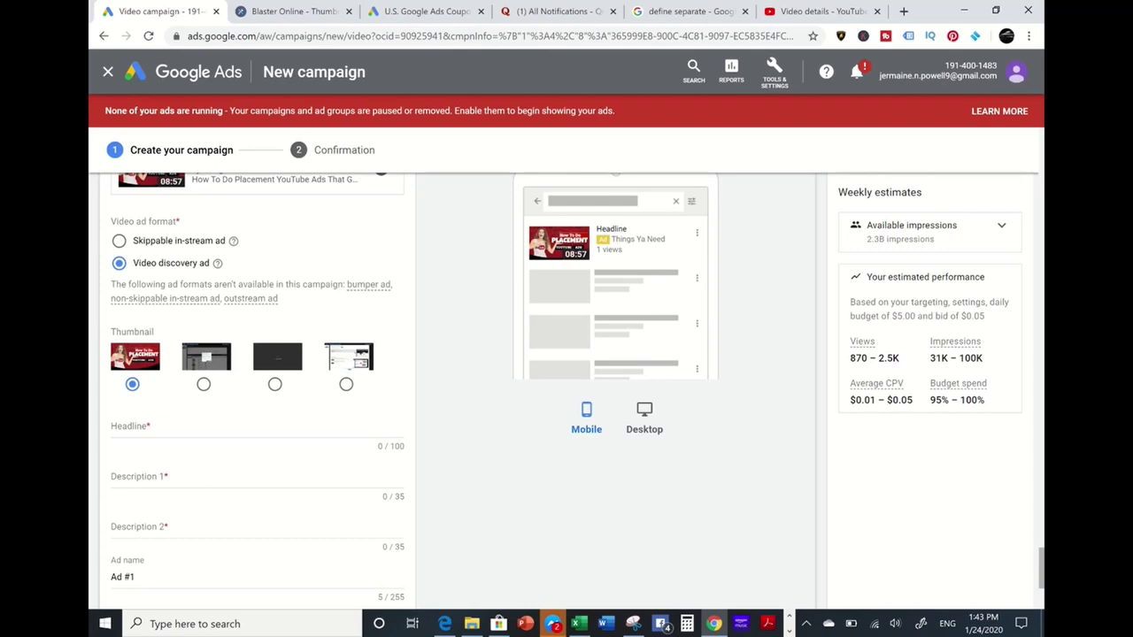
pyautogui.scroll(-2, 424, 375)
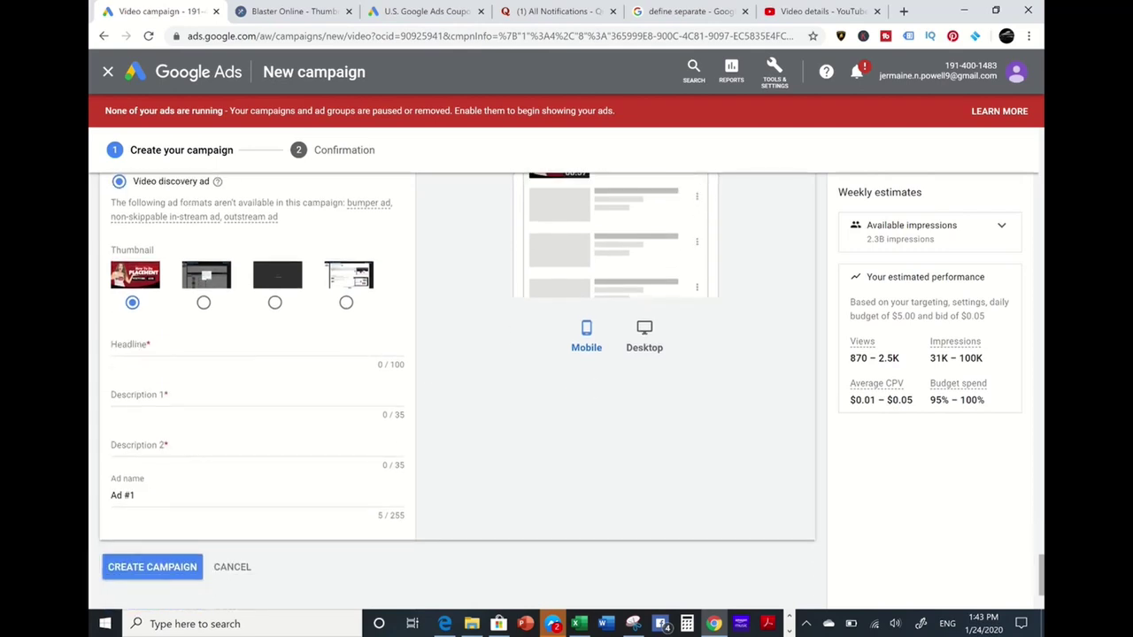
pyautogui.click(217, 347)
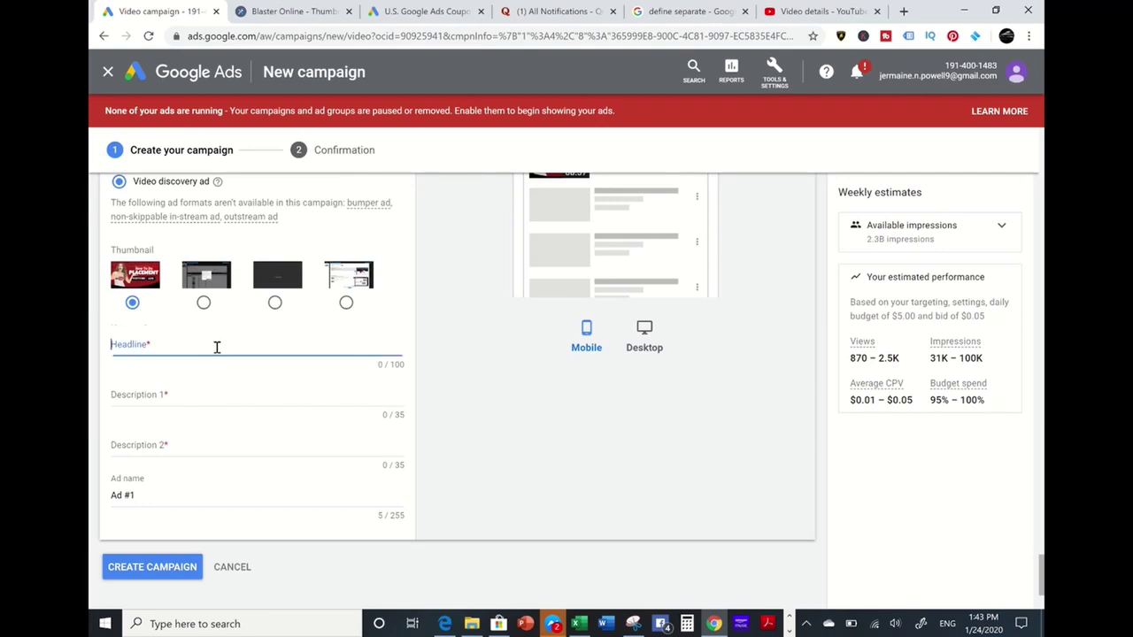
pyautogui.write('test')
pyautogui.click(223, 393)
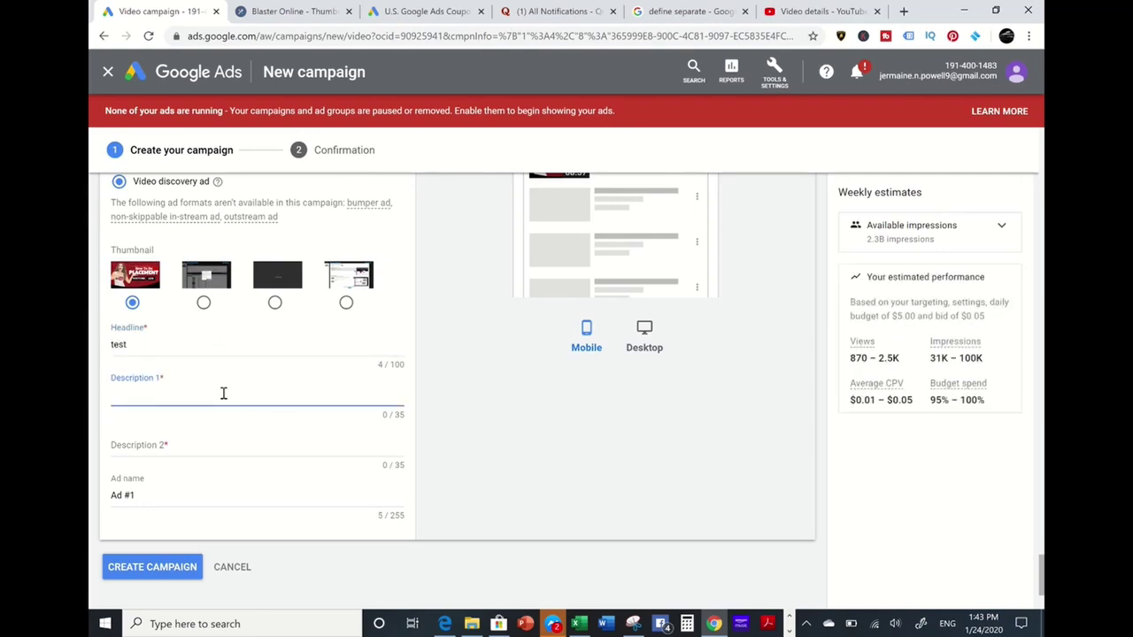
pyautogui.write('test')
pyautogui.click(201, 444)
pyautogui.write('te')
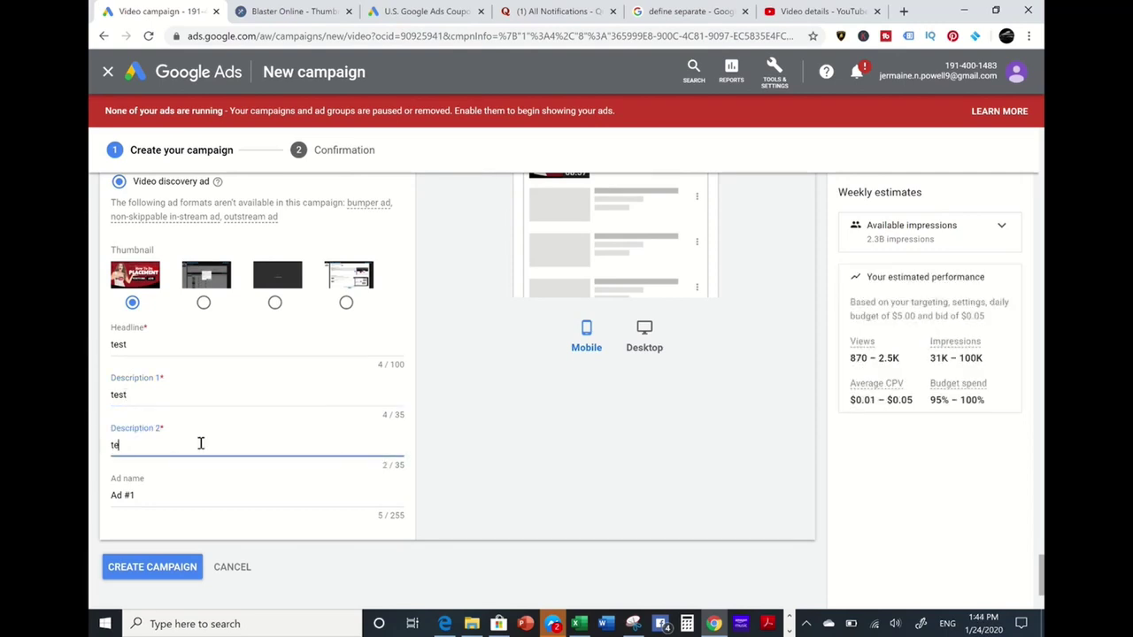
pyautogui.write('st')
# Replace the video ad's default name with "Test".
pyautogui.click(166, 499)
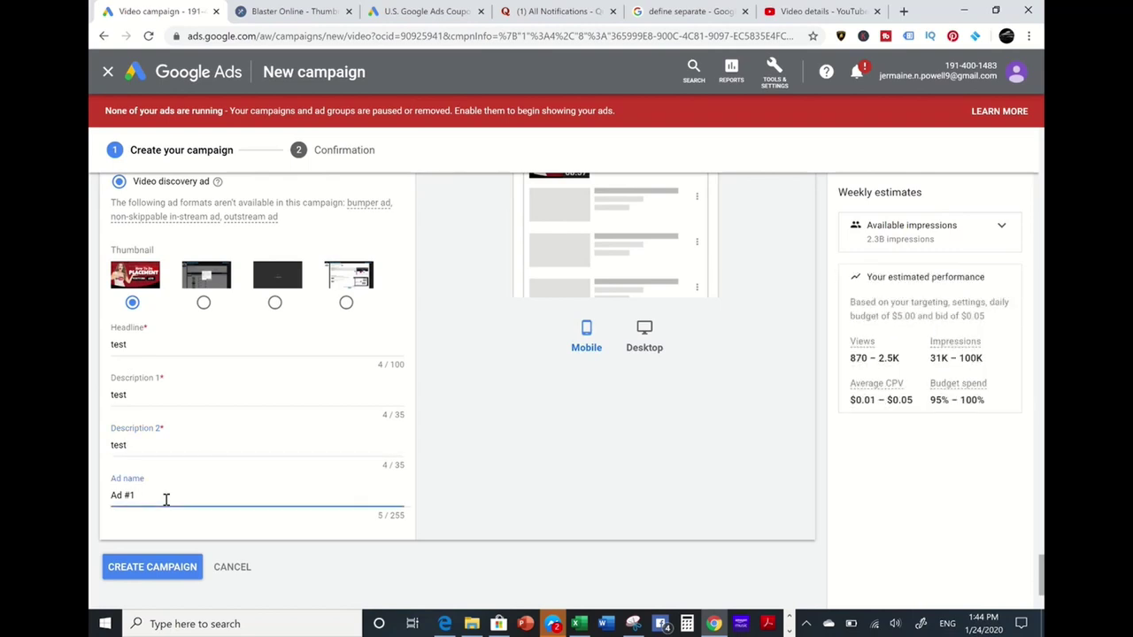
pyautogui.press('BackSpace')
pyautogui.press('BackSpace')
pyautogui.press('BackSpace')
pyautogui.press('BackSpace')
pyautogui.press('BackSpace')
pyautogui.write('Test')
pyautogui.scroll(3, 535, 475)
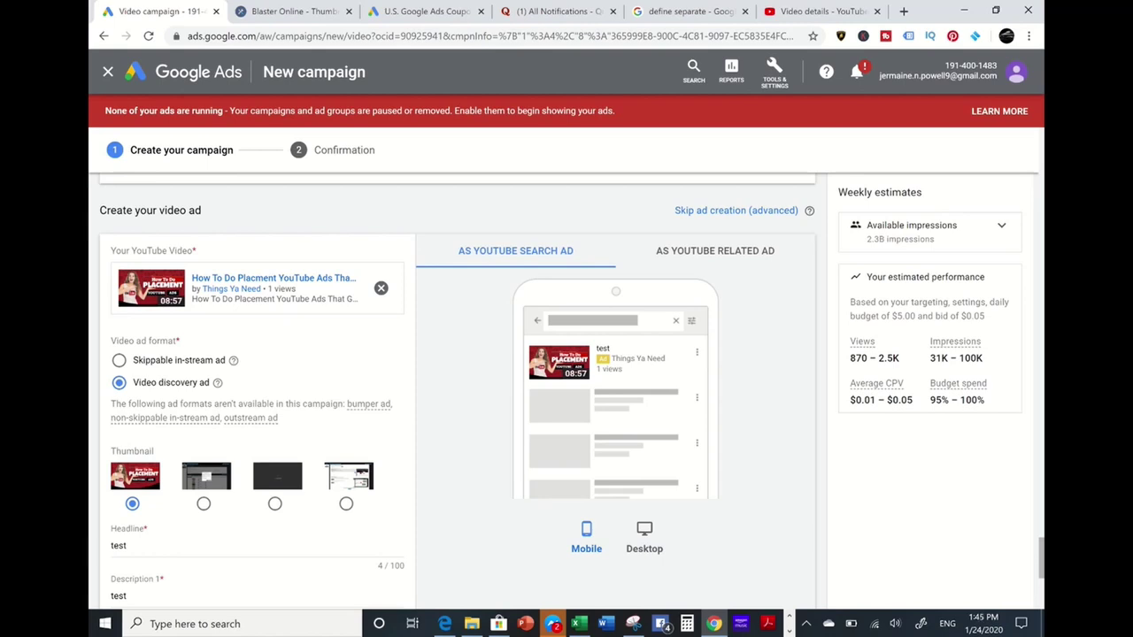
pyautogui.scroll(3, 458, 389)
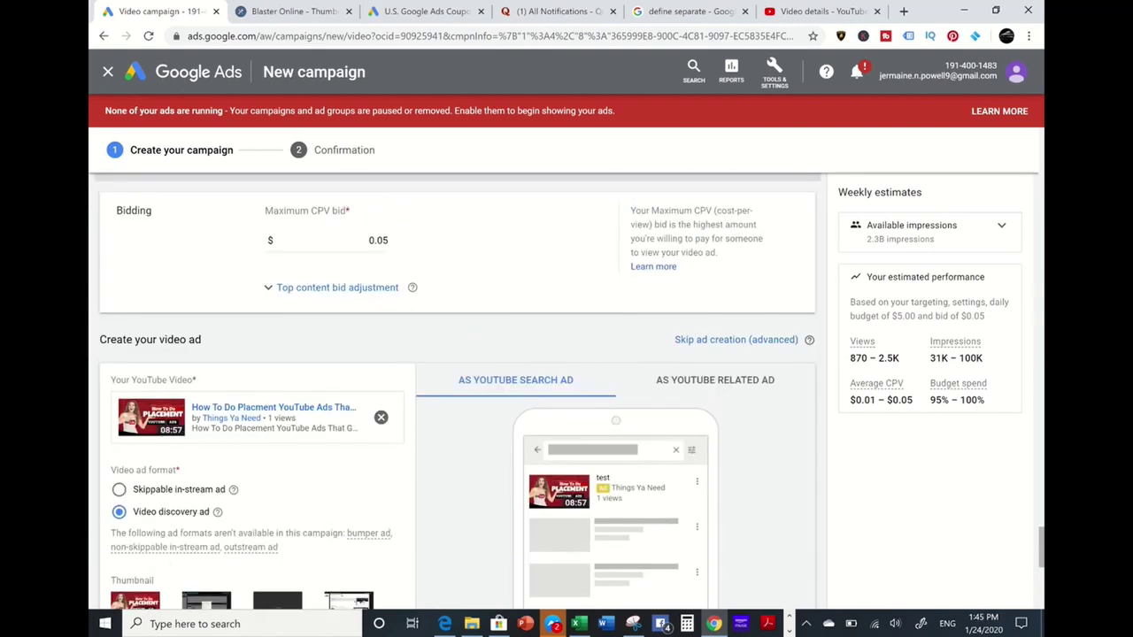
pyautogui.scroll(5, 458, 389)
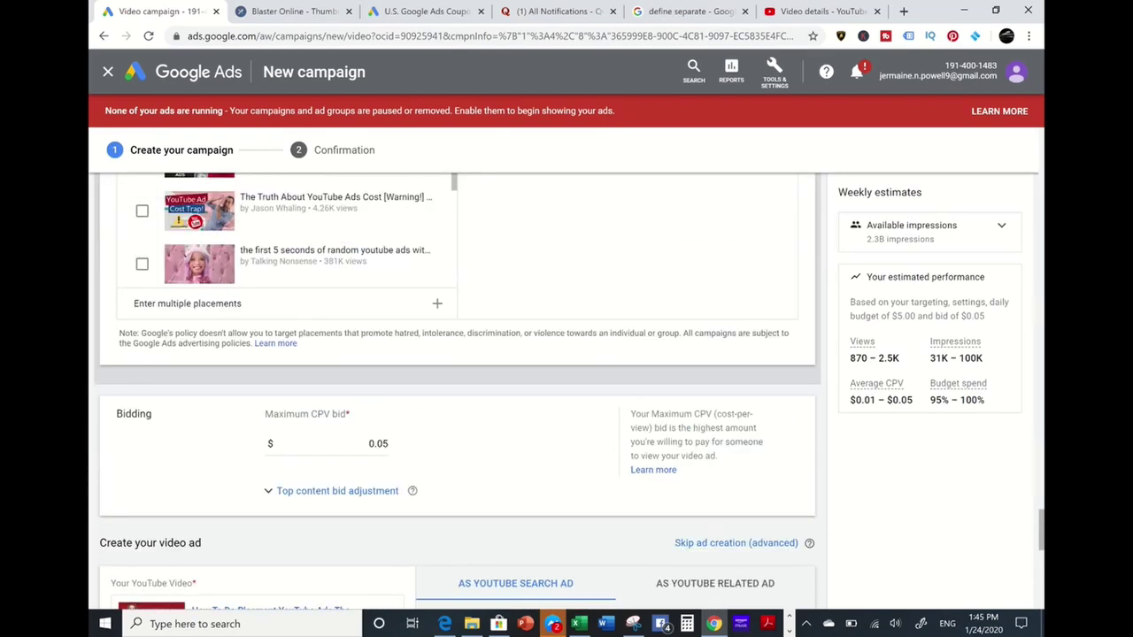